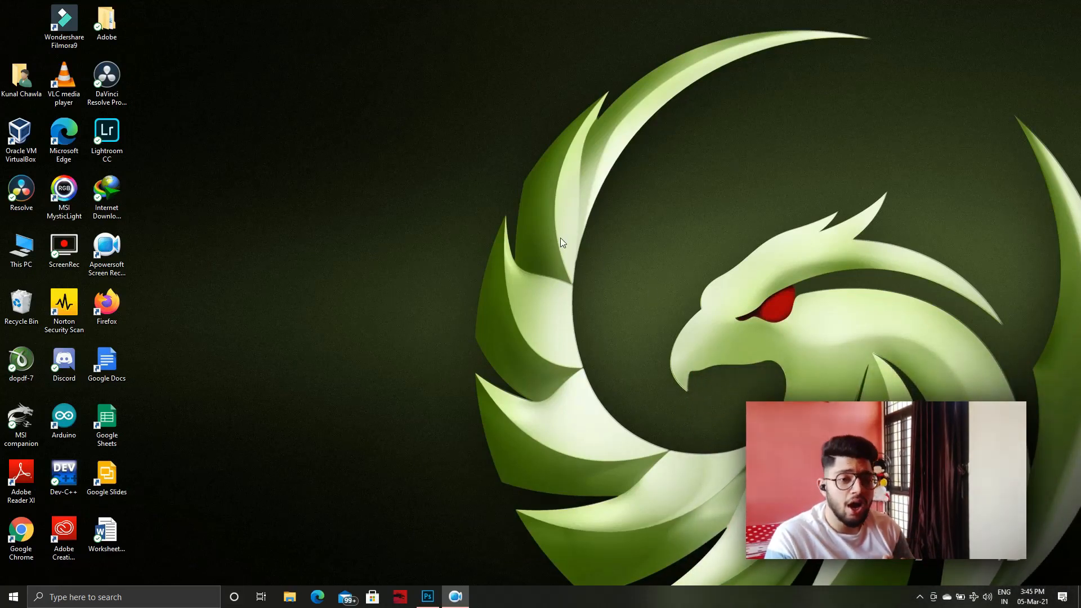
Step: Switch to Photoshop and look over the finished logo, the man's portrait photo and the barber scissors icon documents
click(428, 596)
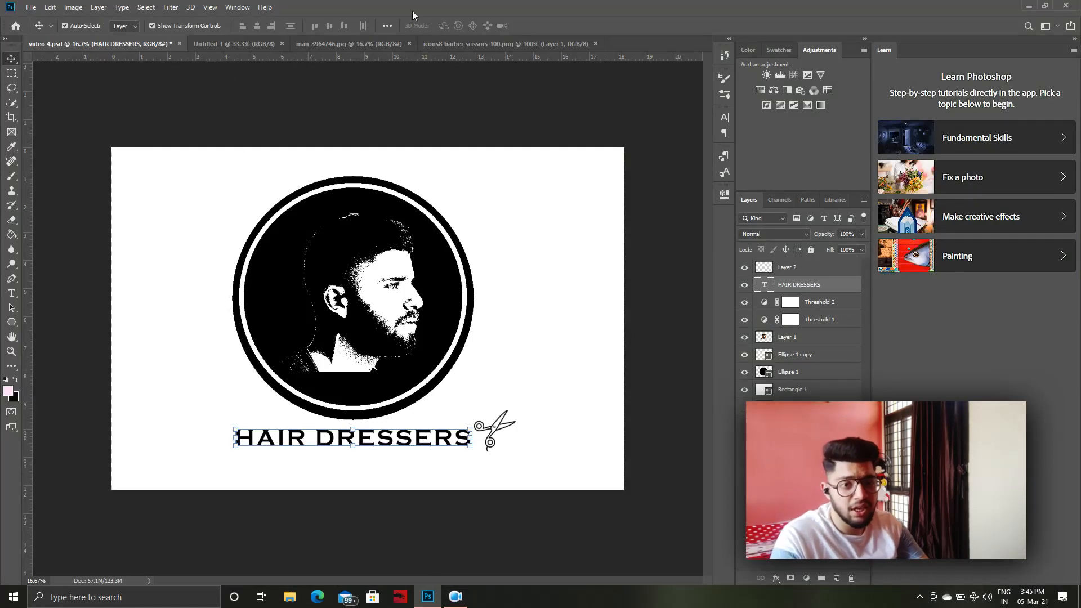
click(357, 45)
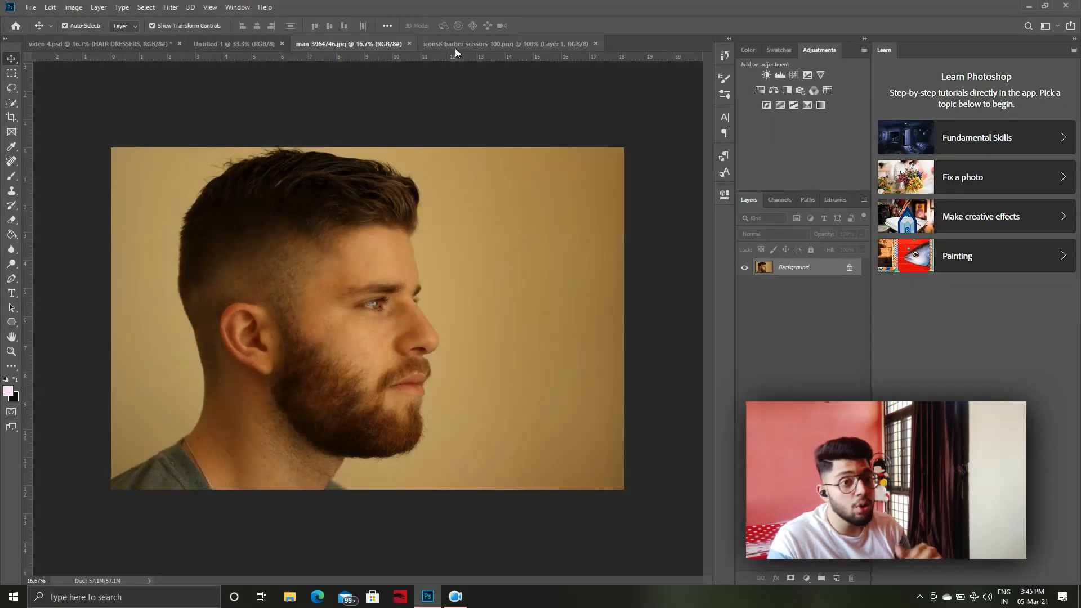
click(491, 42)
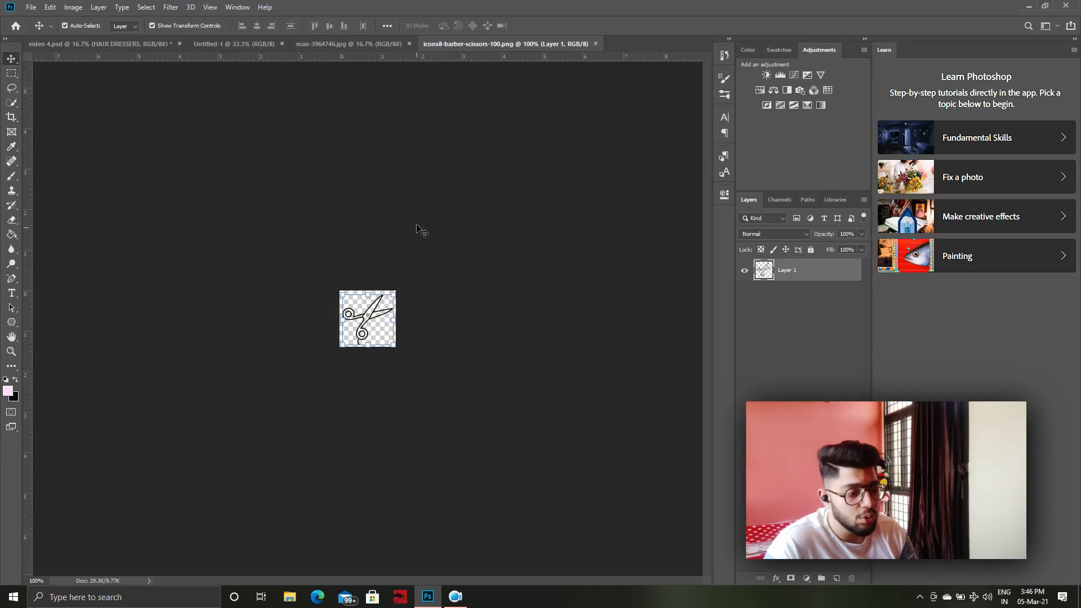
click(339, 43)
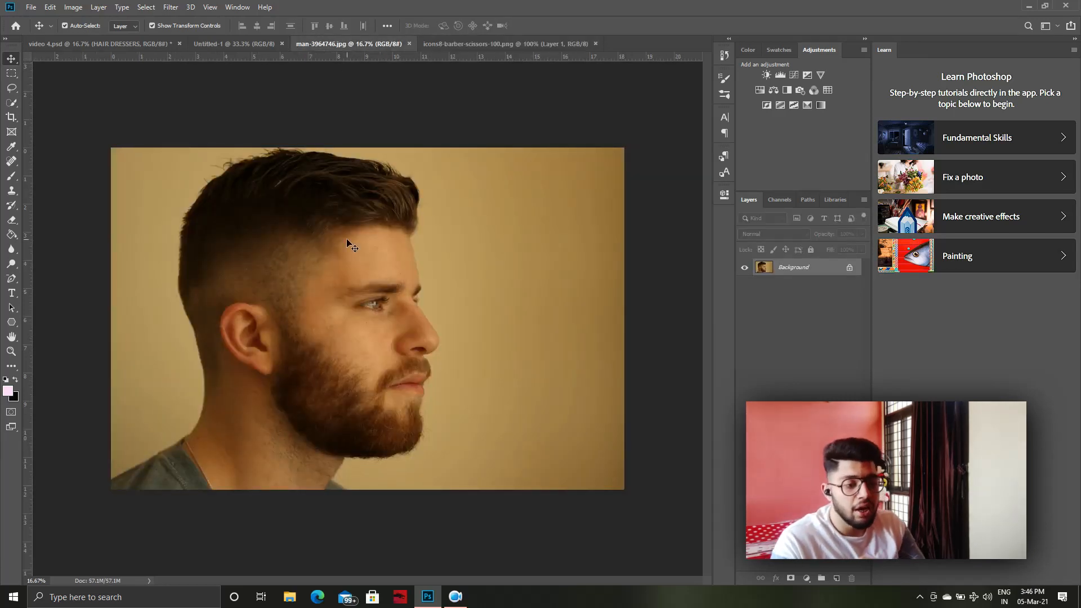
Step: Unlock the background layer of man-3964746.jpg and select the man's head and shoulders with the Quick Selection tool
click(855, 268)
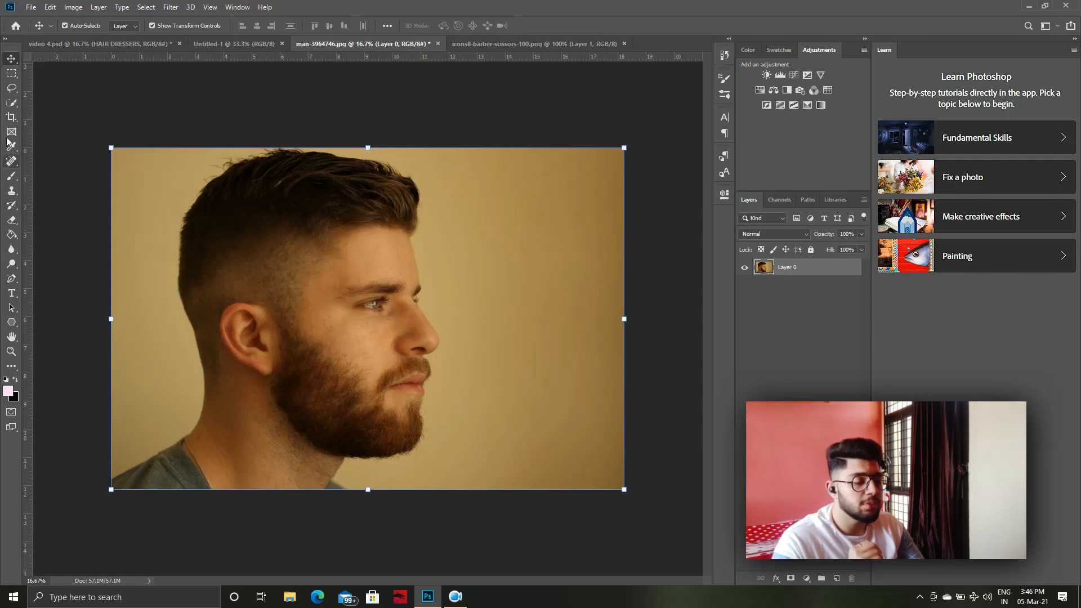
click(11, 103)
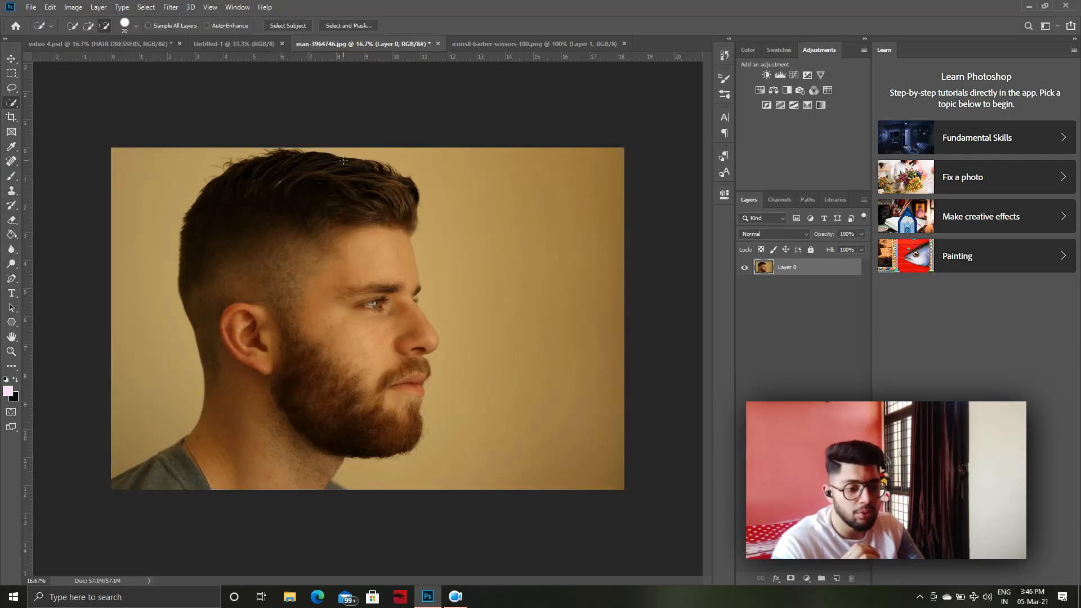
mouse_move(344, 160)
mouse_down()
mouse_move(387, 223)
mouse_move(384, 267)
mouse_move(356, 298)
mouse_move(291, 208)
mouse_move(270, 230)
mouse_move(253, 386)
mouse_move(168, 465)
mouse_up()
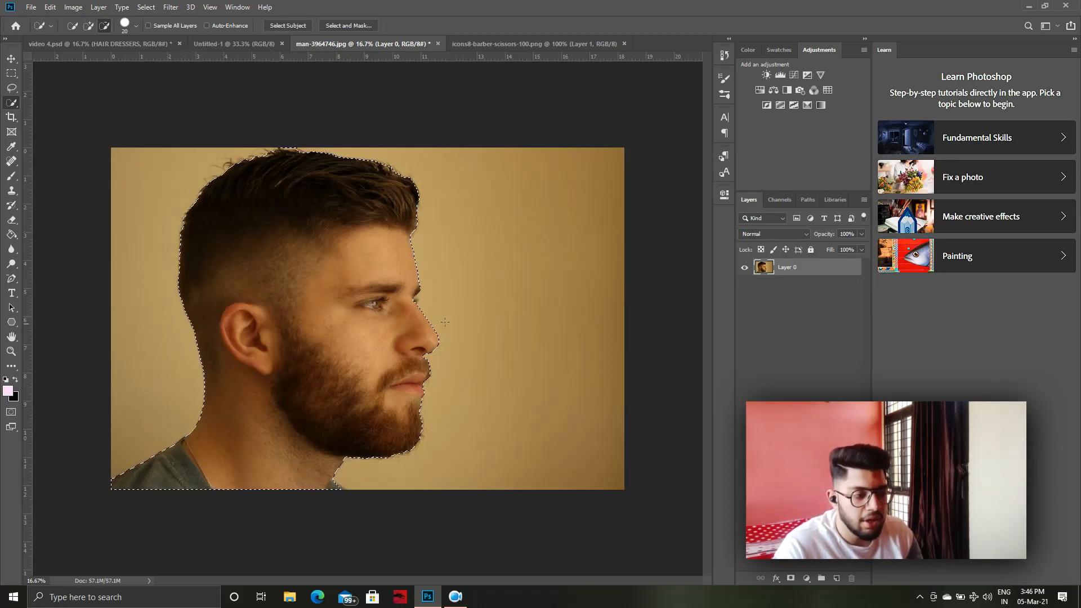
Step: Copy the selected man onto a new layer above the photo and hide the original photo layer
click(837, 578)
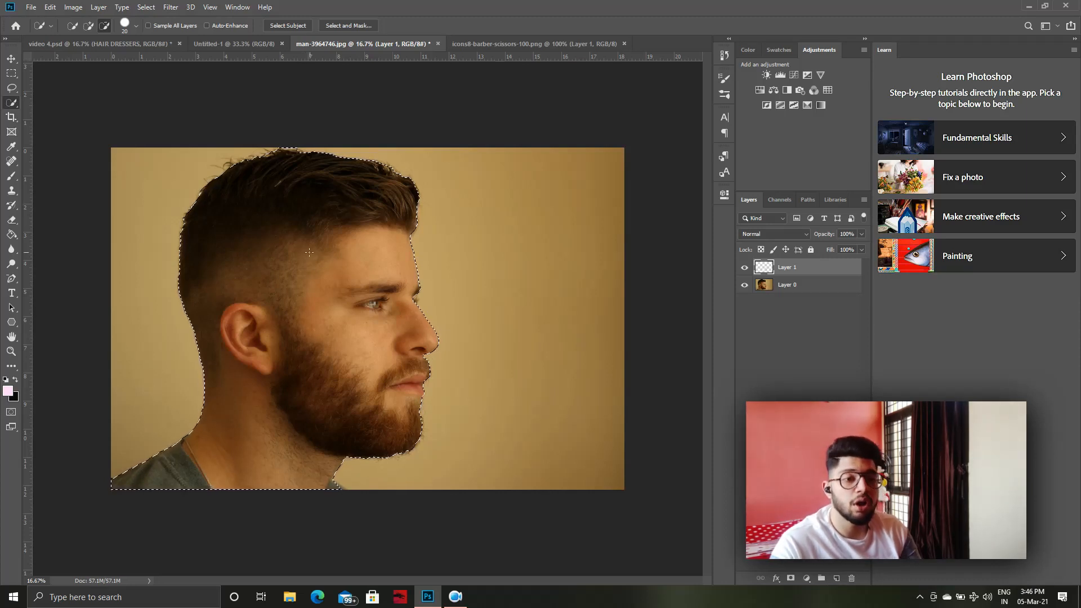
key(ctrl+j)
key(Return)
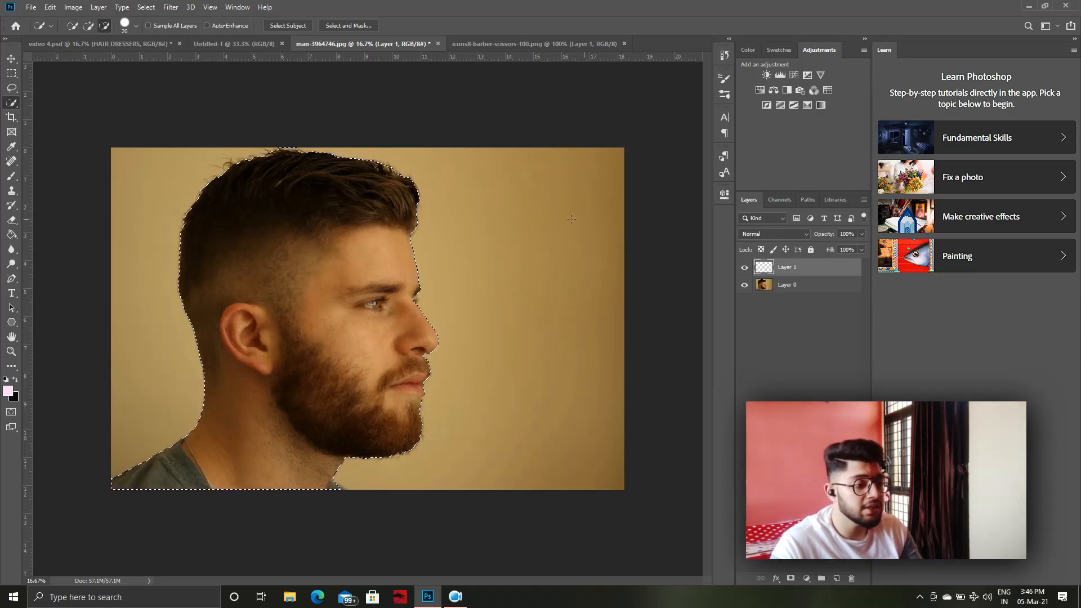
key(alt+bracketleft)
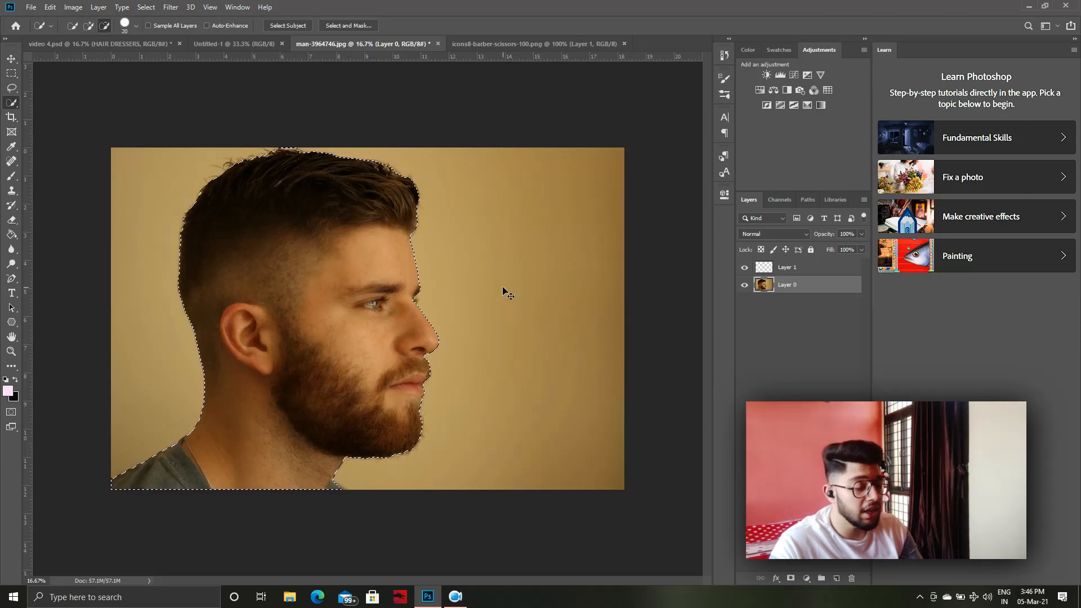
click(807, 268)
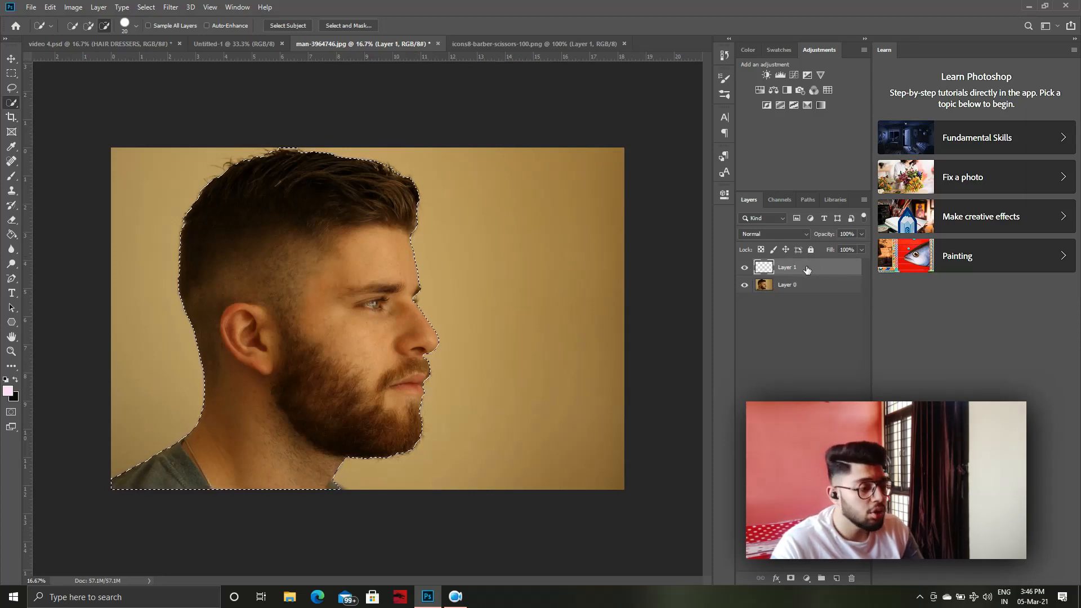
key(ctrl+v)
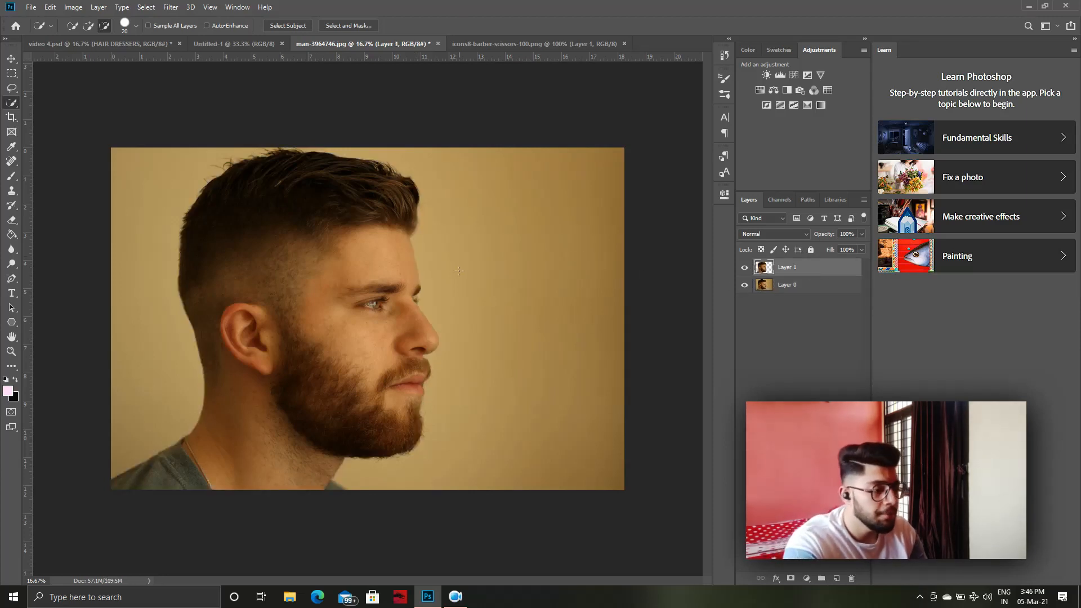
click(744, 285)
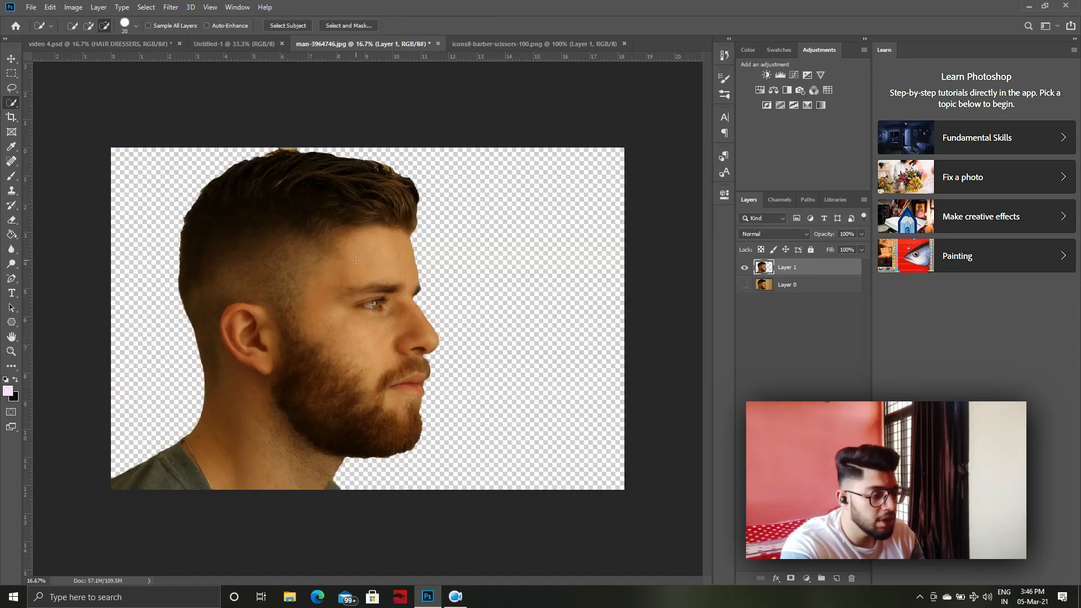
key(v)
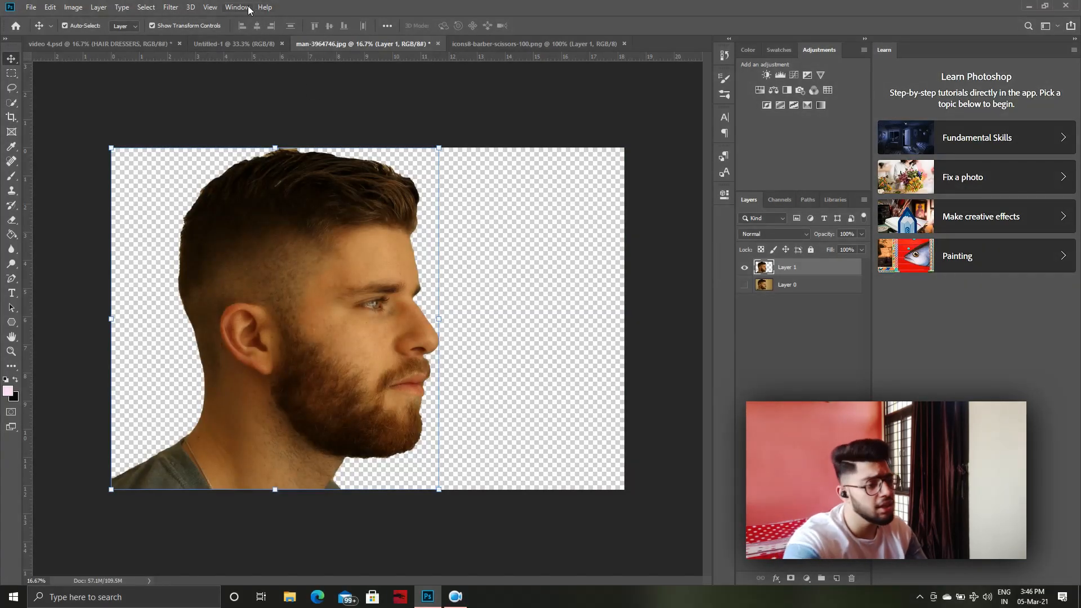
Step: Hide the Adjustments panel and show it again
click(248, 8)
click(248, 7)
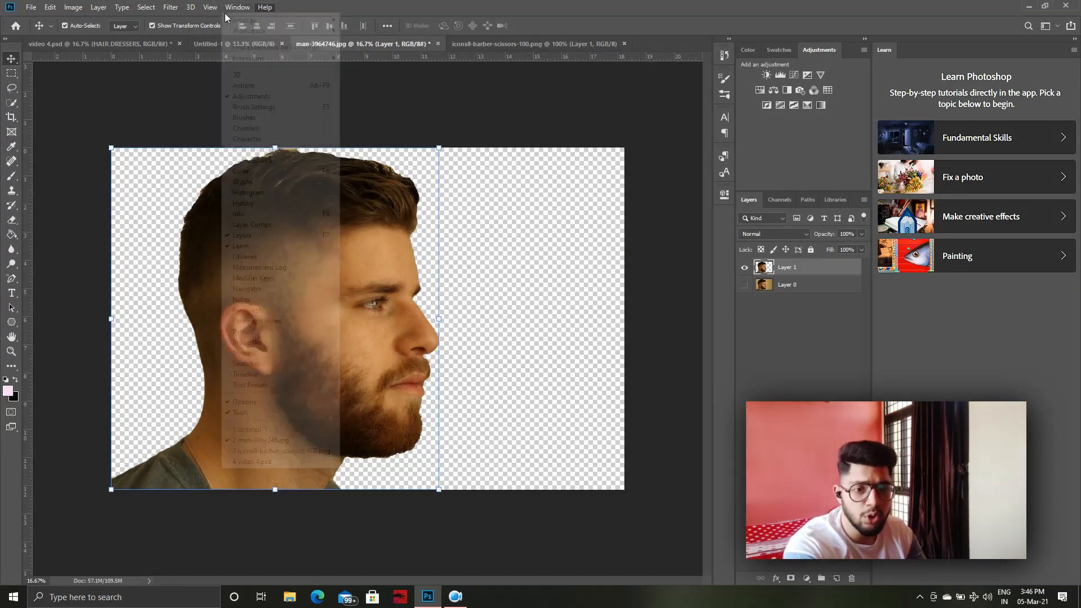
click(247, 8)
click(248, 97)
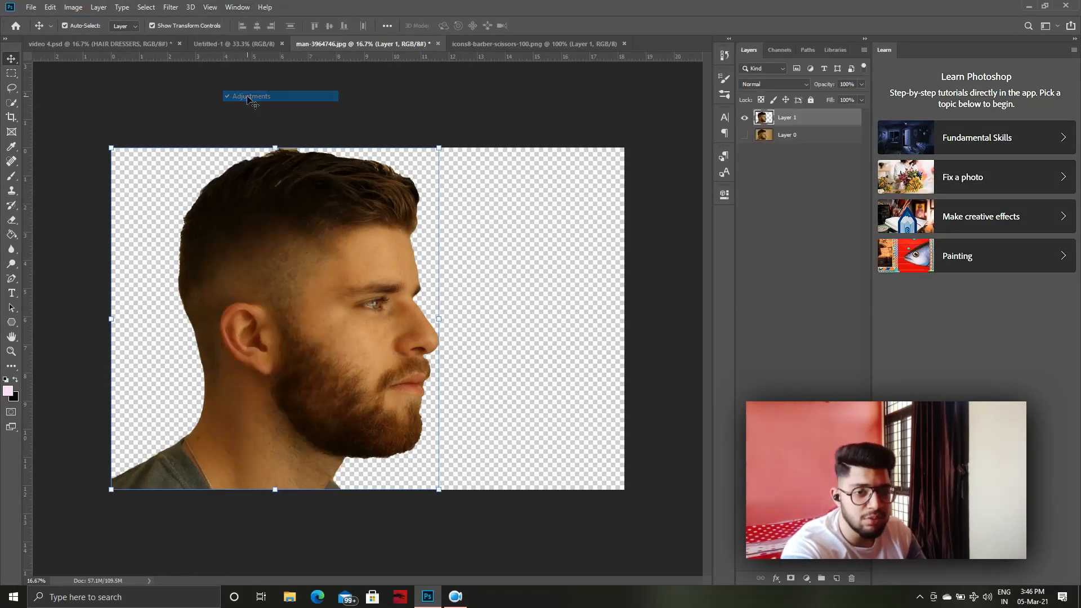
click(244, 9)
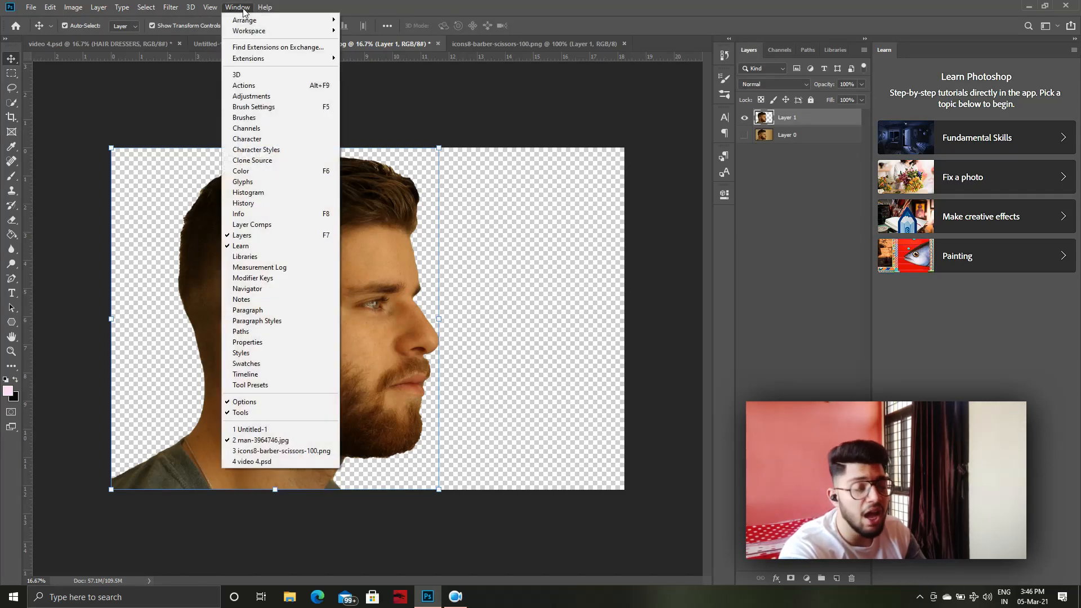
click(261, 96)
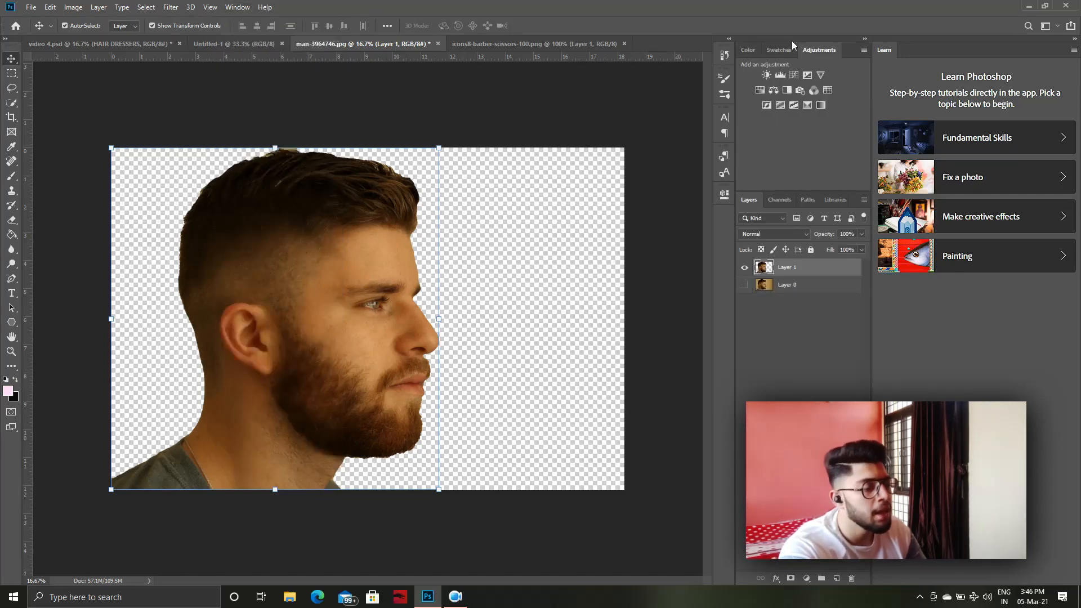
Step: Add a Threshold adjustment layer above the cut-out man and set its threshold level to 95
click(795, 106)
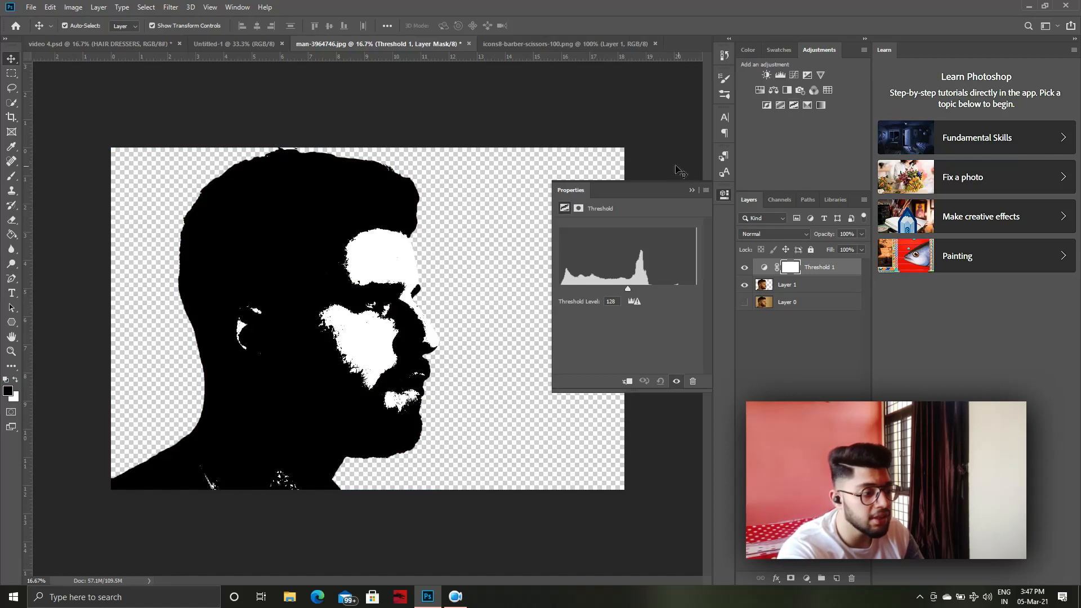
mouse_move(629, 291)
mouse_down()
mouse_move(590, 289)
mouse_move(609, 290)
mouse_up()
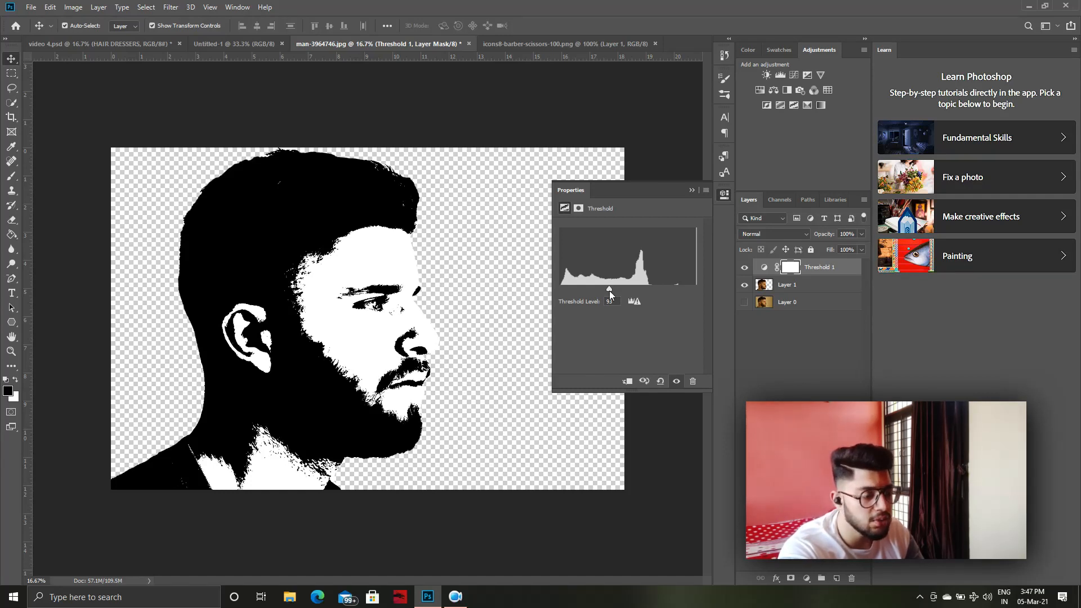
drag(609, 291, 610, 289)
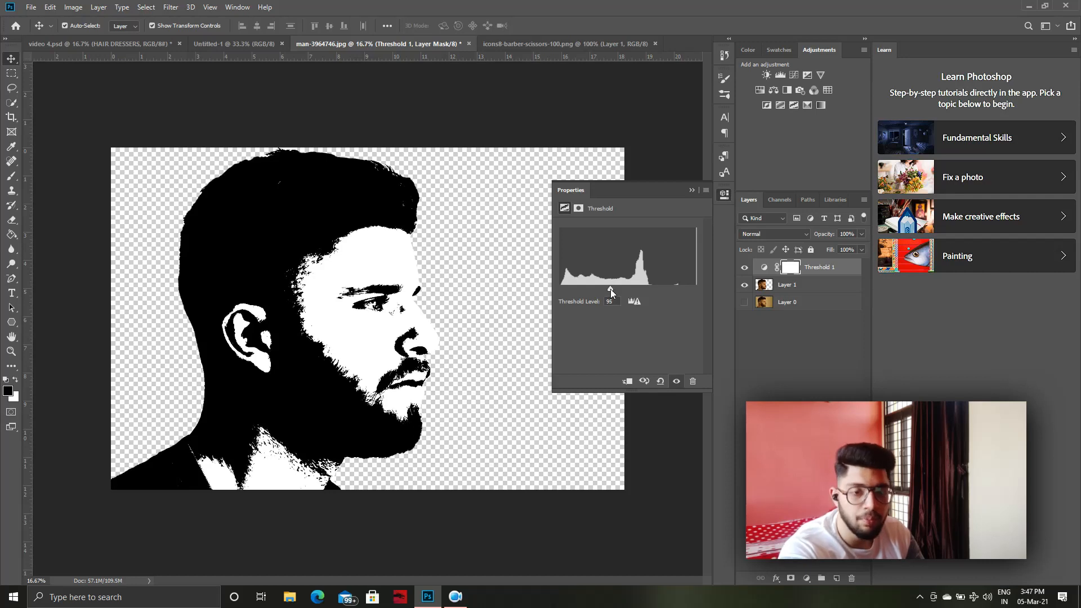
click(692, 191)
Step: Apply Smart Sharpen to the cut-out man's layer with amount 324%, radius 14.2 px, noise reduction 87% and Lens Blur removal
click(806, 285)
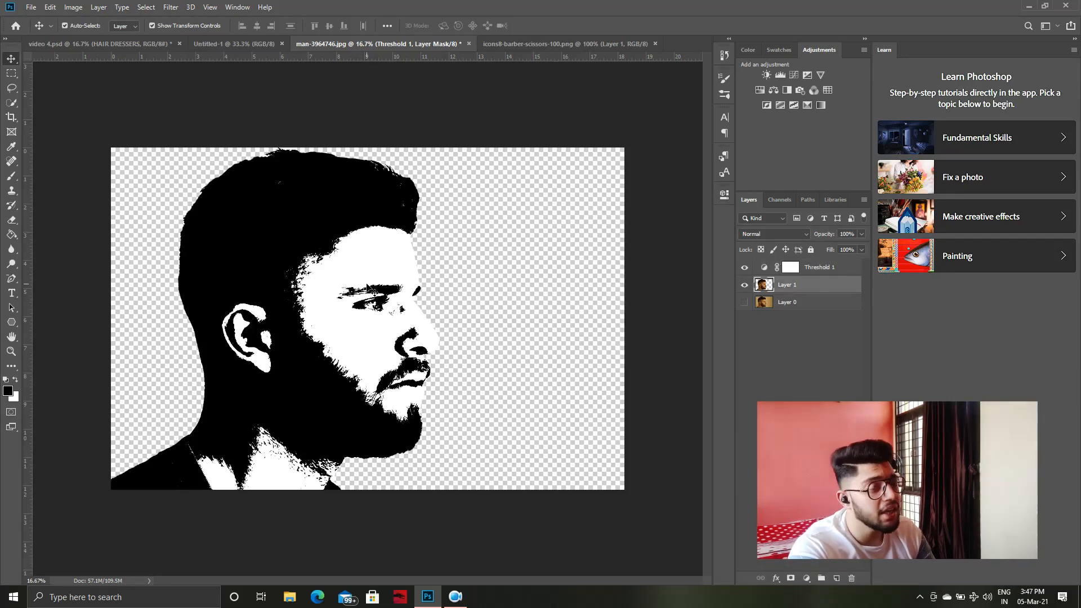
click(169, 8)
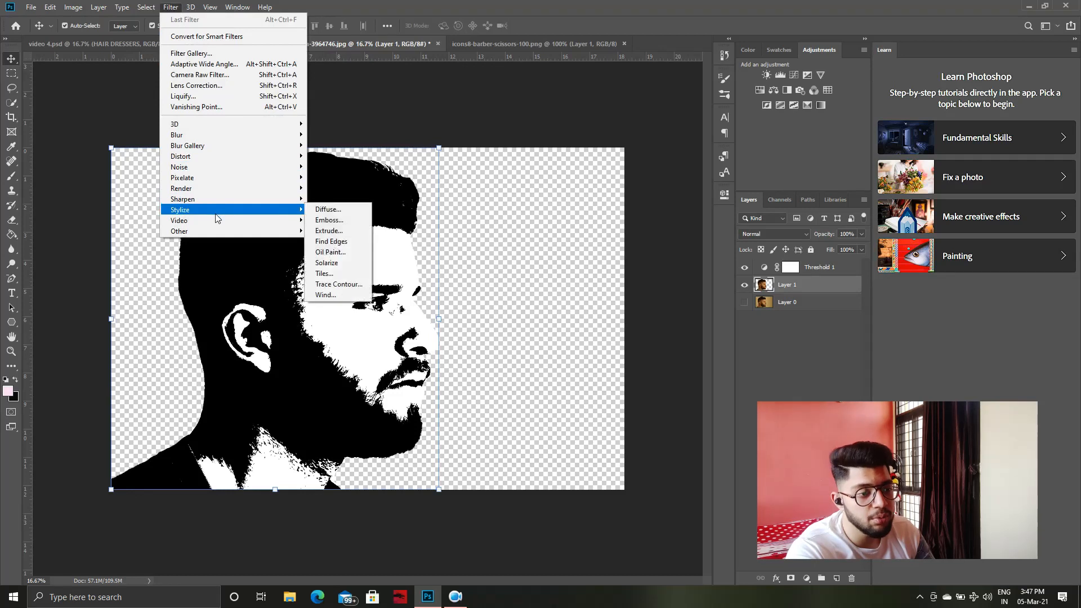
mouse_move(226, 204)
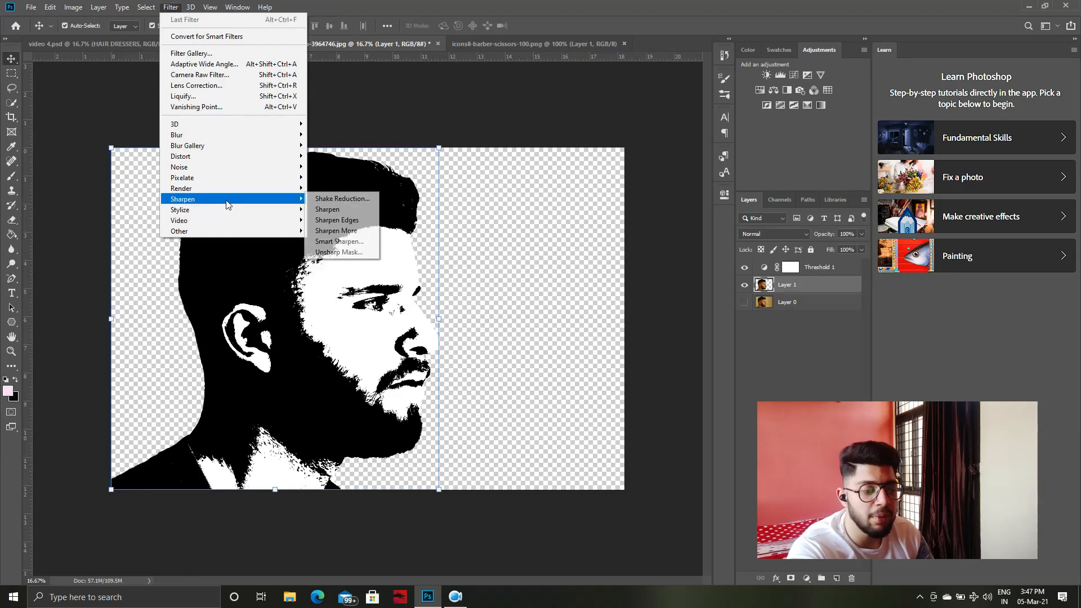
click(340, 242)
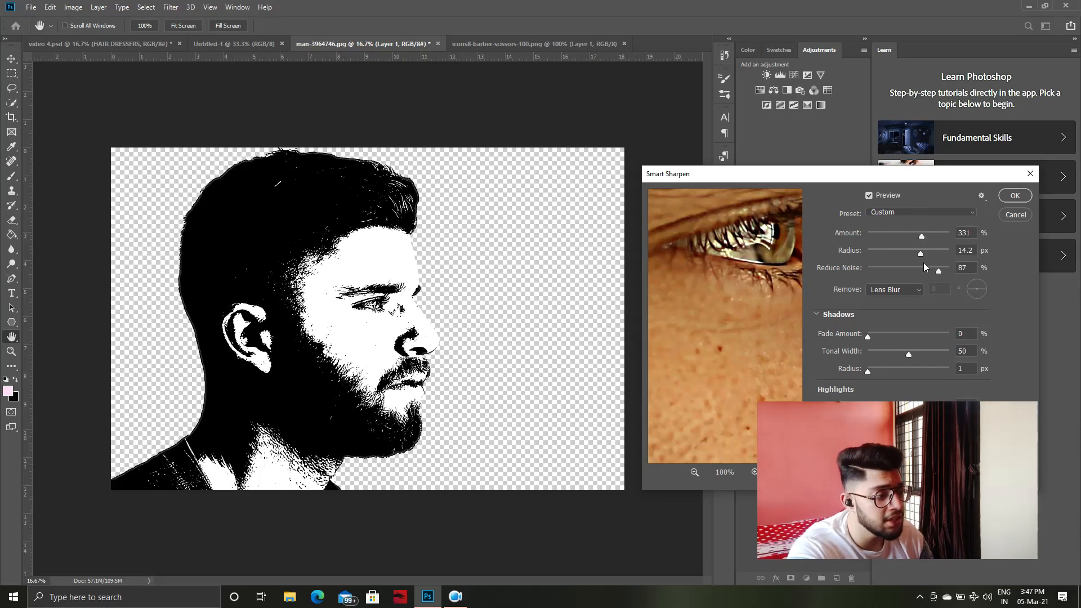
drag(924, 241, 921, 241)
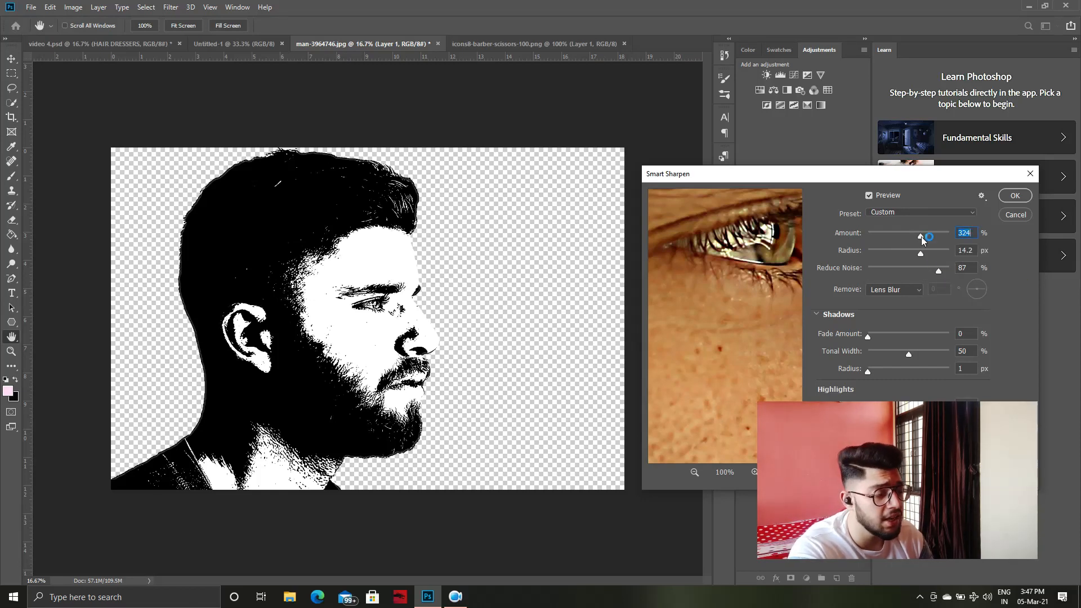
click(974, 232)
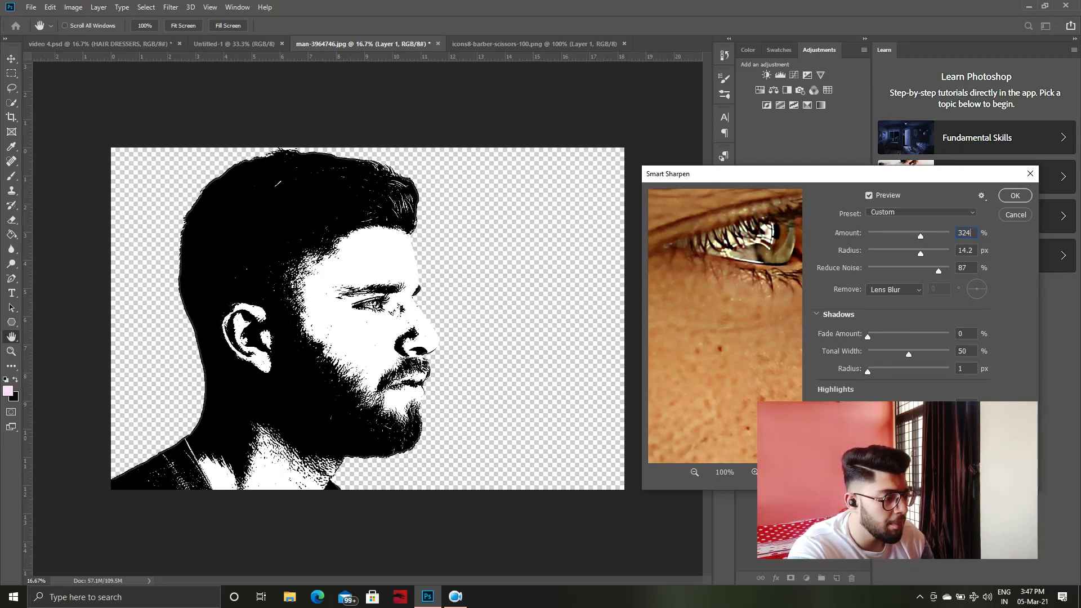
click(1024, 200)
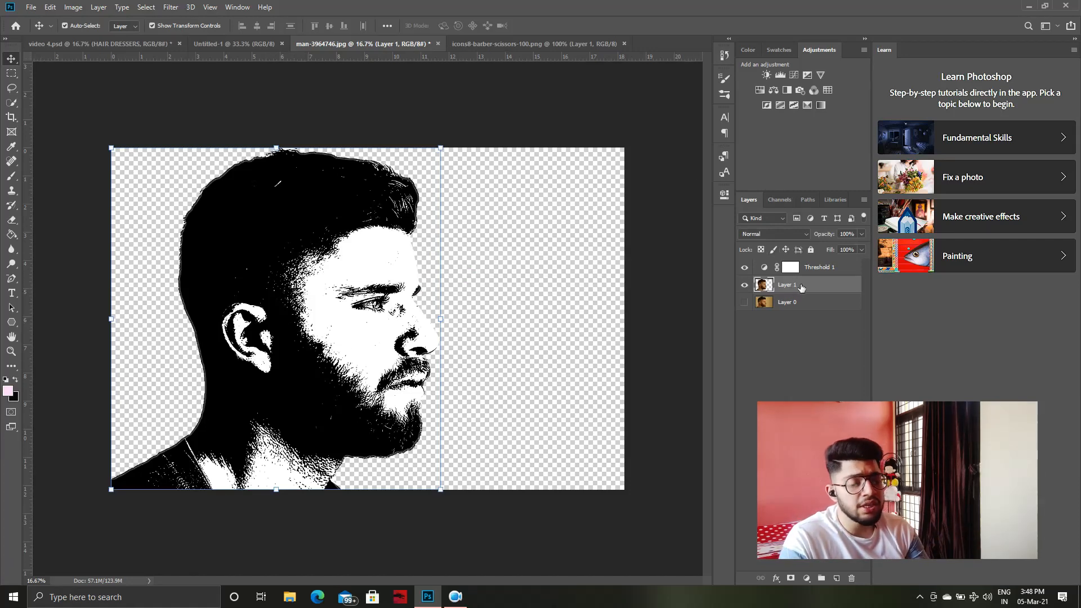
Step: Draw a rectangle of about 5472 × 3690 px covering the whole canvas and place its layer beneath the cut-out man
click(836, 578)
mouse_move(811, 290)
mouse_down()
mouse_move(811, 270)
mouse_move(811, 307)
mouse_move(800, 282)
mouse_up()
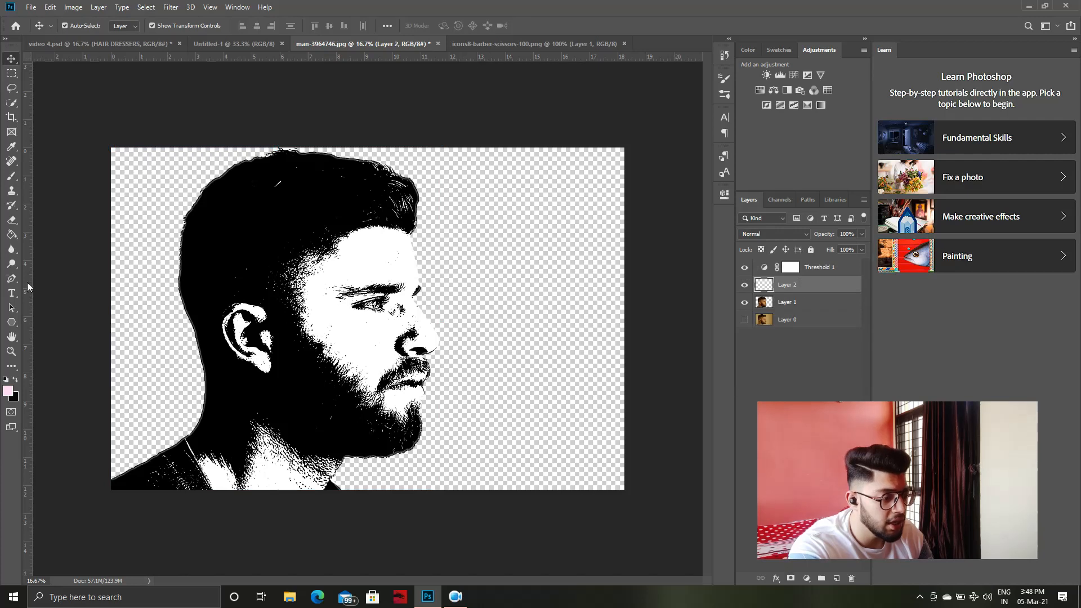
click(10, 325)
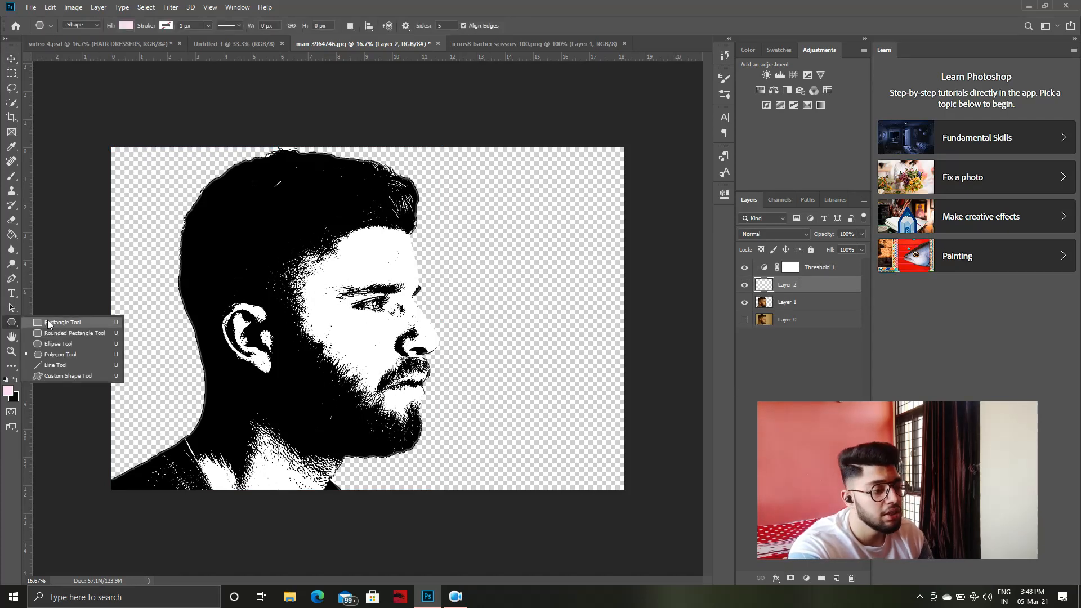
click(62, 322)
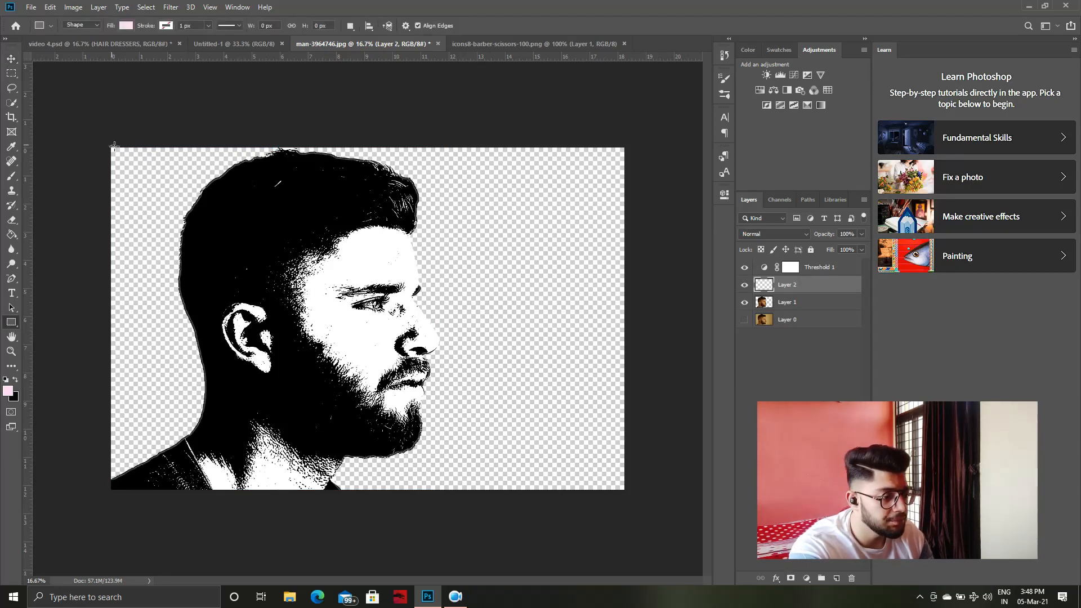
drag(111, 145, 624, 490)
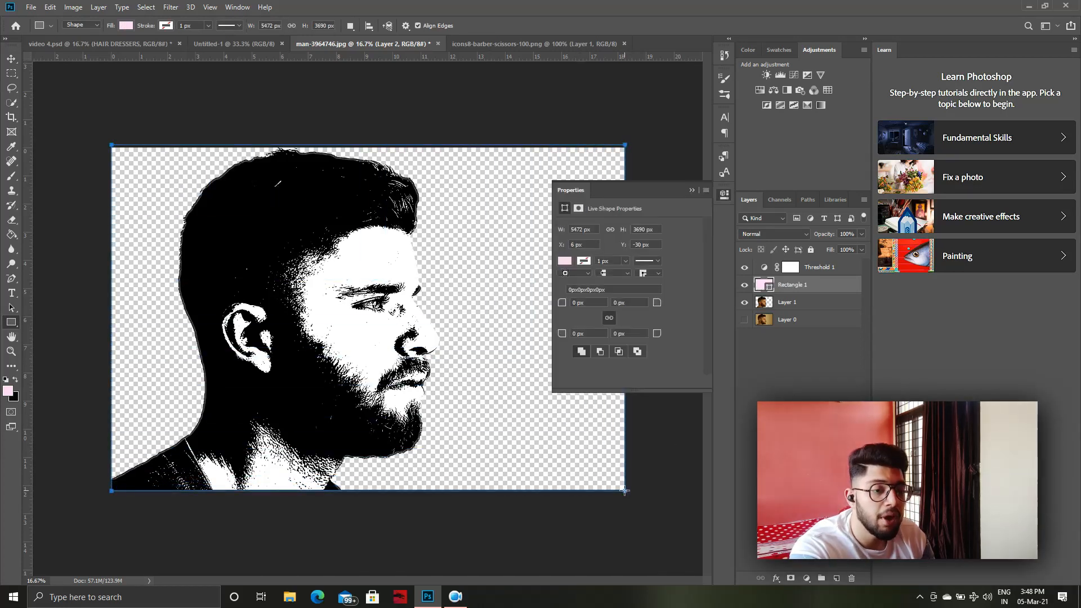
click(692, 189)
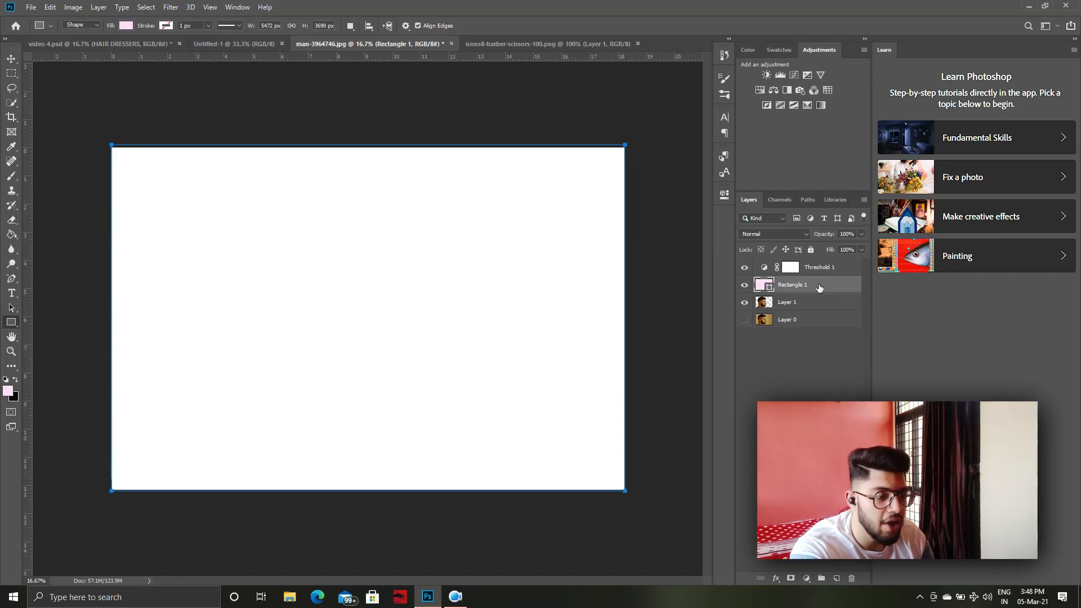
drag(819, 288, 818, 309)
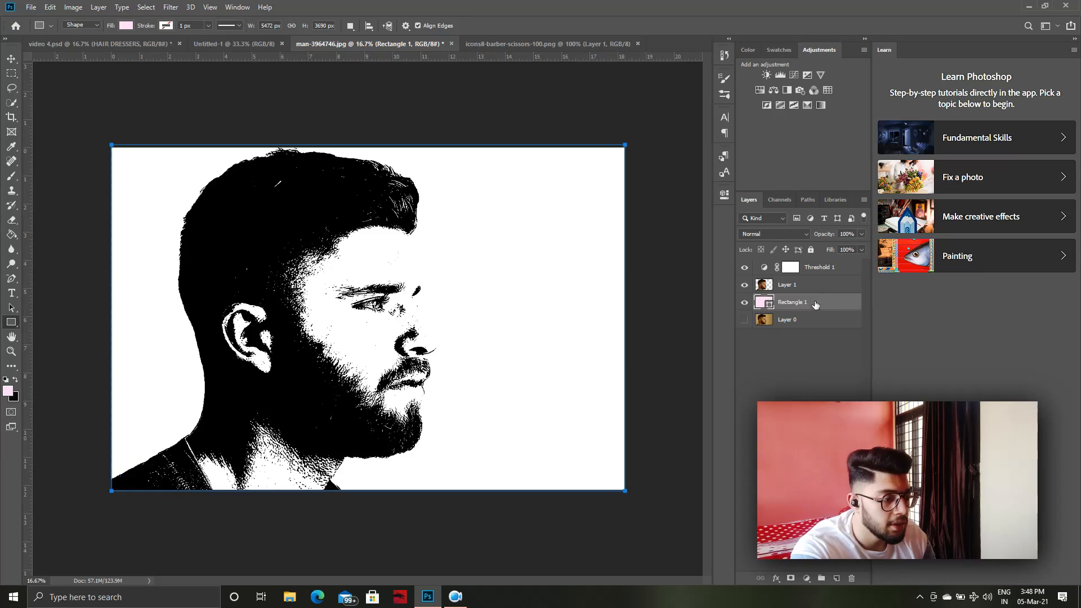
Step: Set the foreground colour to white (ffffff)
click(7, 390)
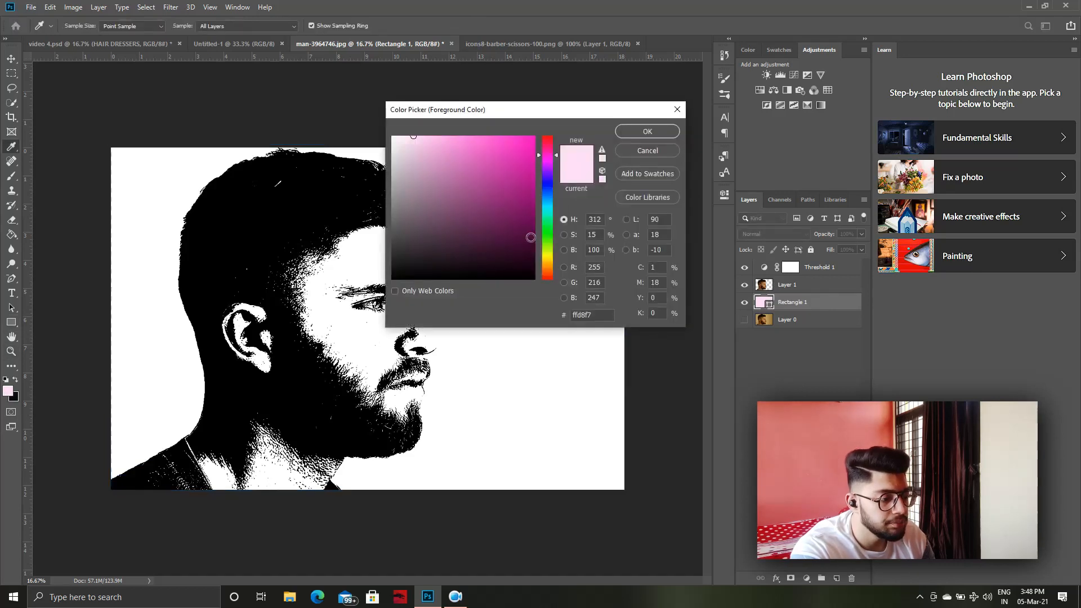
drag(532, 237, 386, 129)
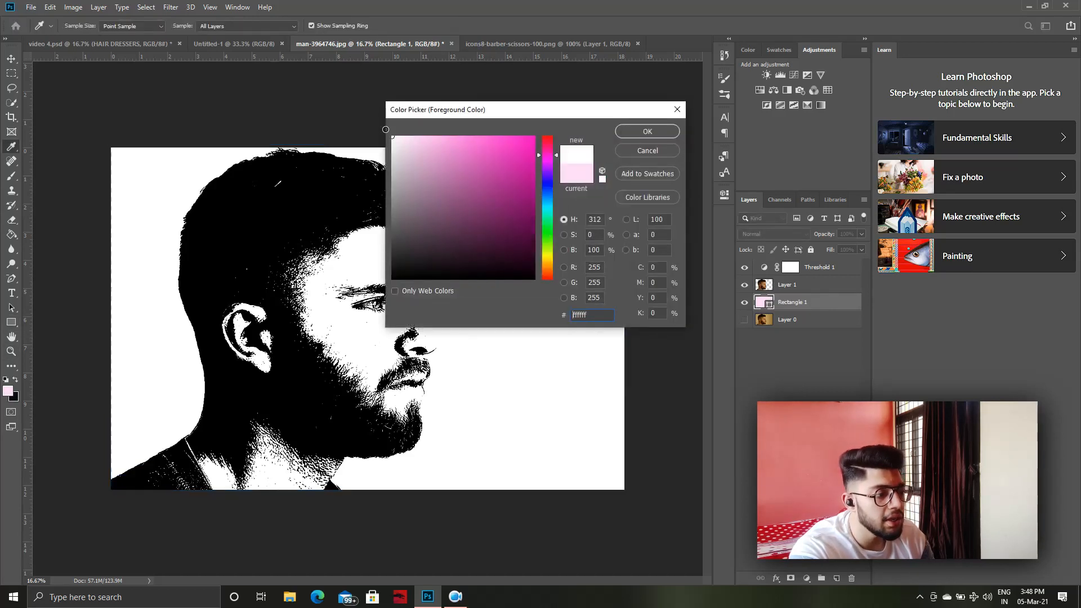
click(647, 129)
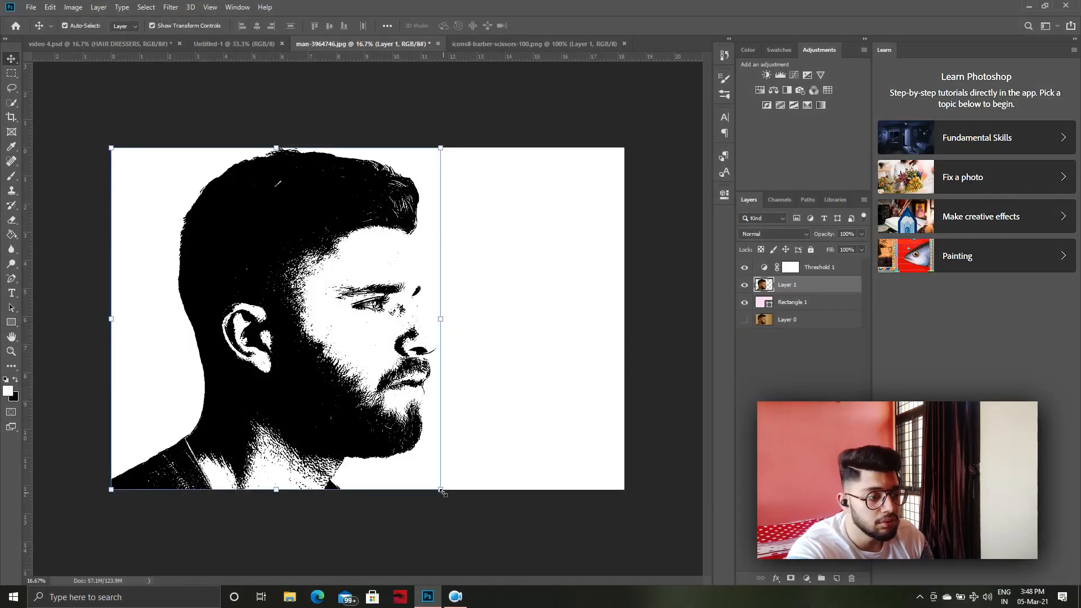
Step: Scale the cut-out man down proportionally to about 38%, keeping him in the canvas's upper-left corner
drag(443, 492, 226, 291)
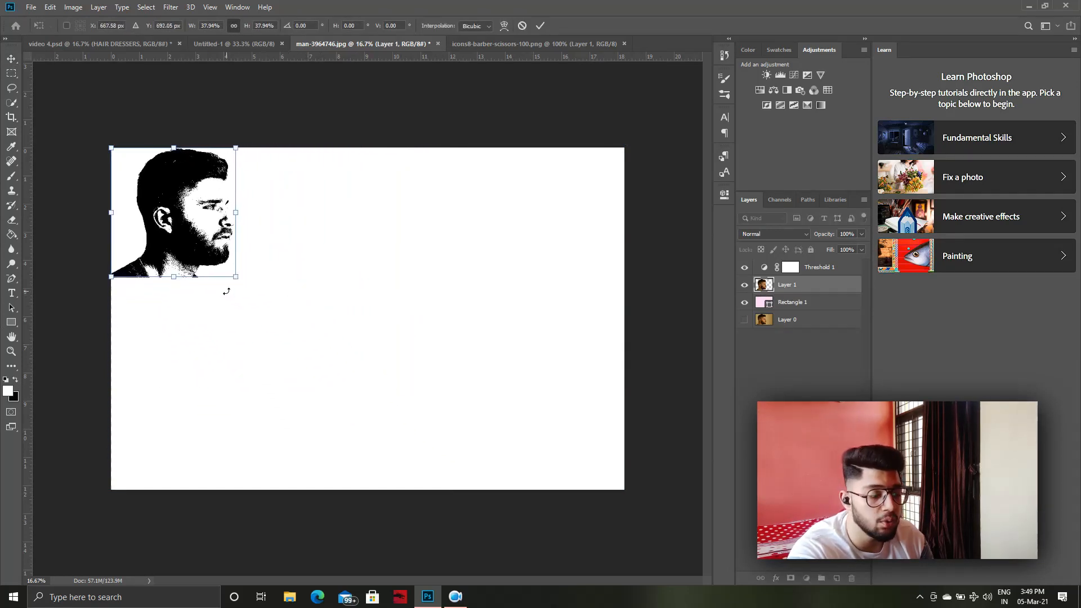
key(Return)
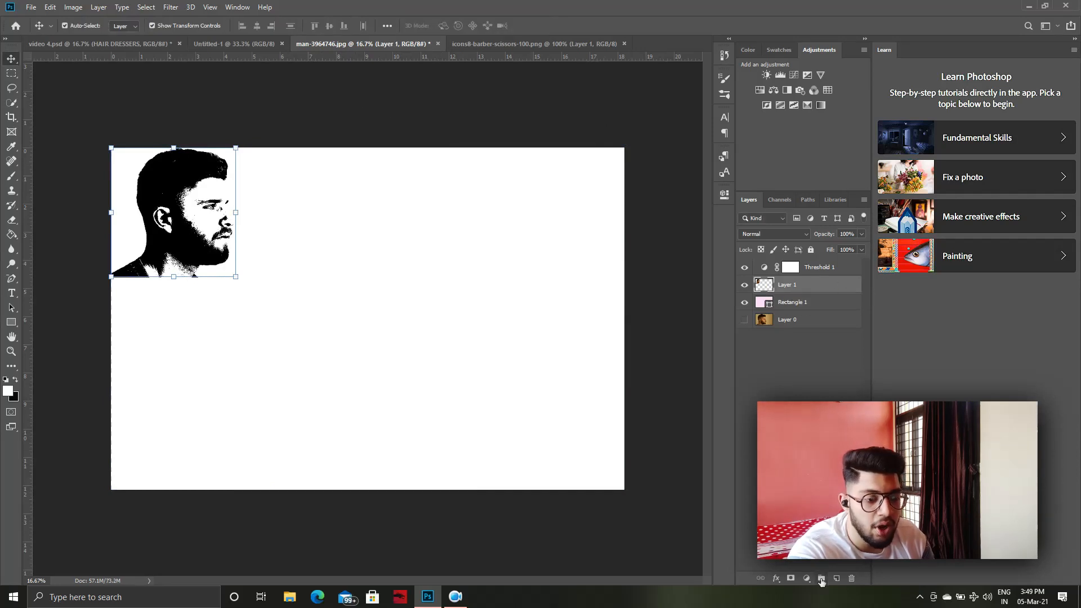
Step: Add a new layer above the man and draw a circle about 2124 px in diameter with the Ellipse tool in the canvas's lower middle
click(837, 578)
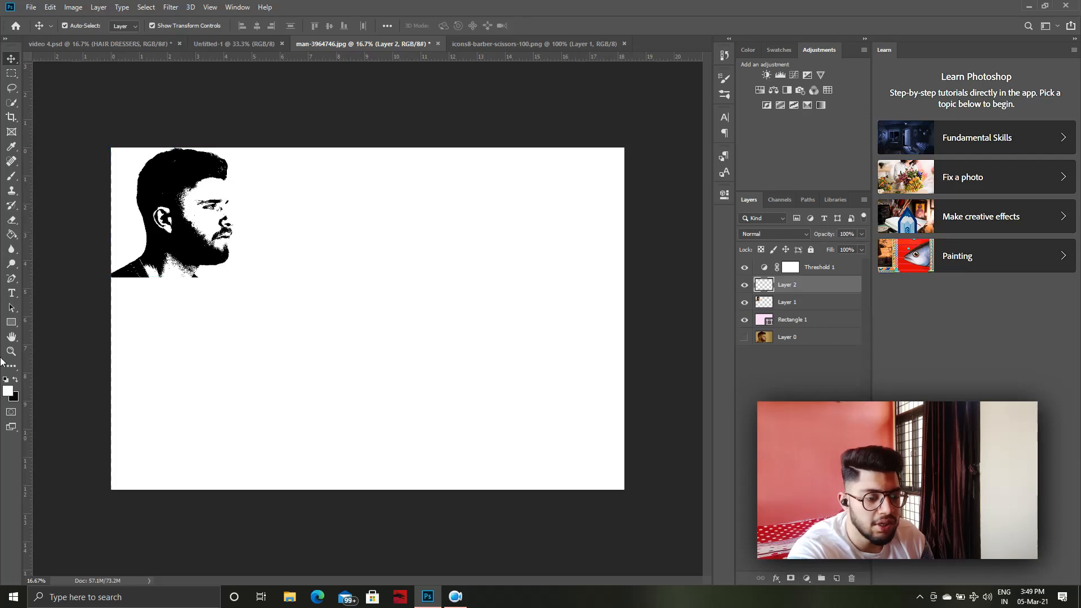
click(11, 322)
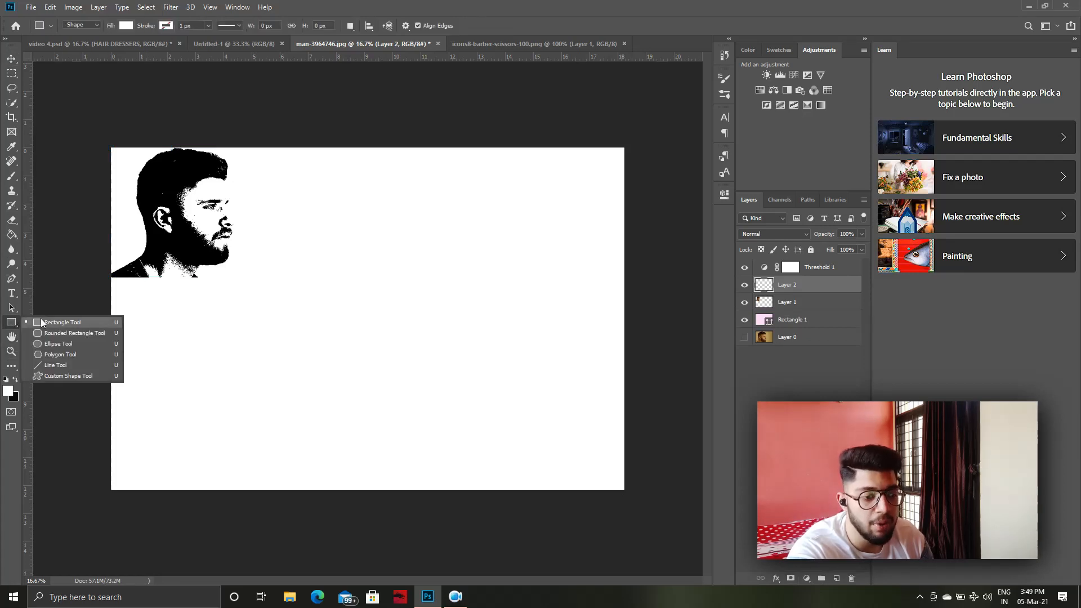
click(59, 342)
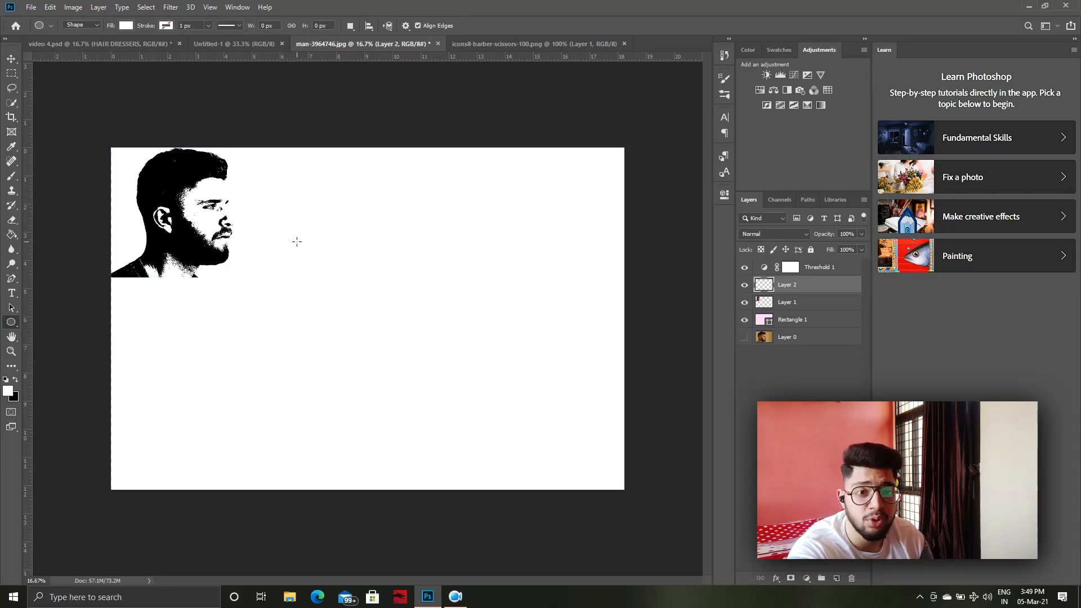
drag(314, 242, 674, 442)
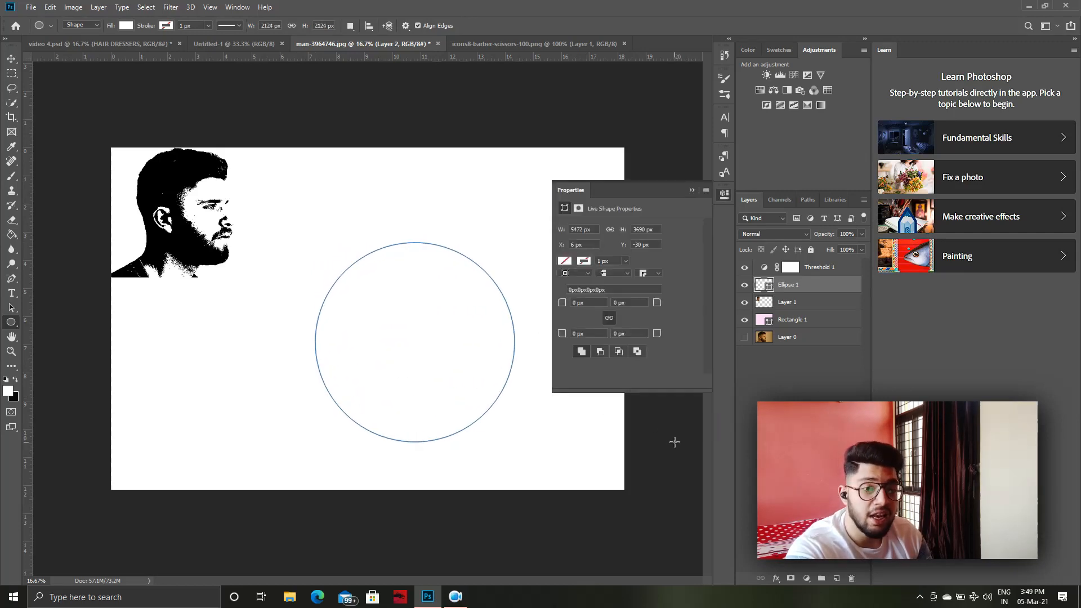
Step: Swap the foreground and background colours and fill the circle with black
click(15, 383)
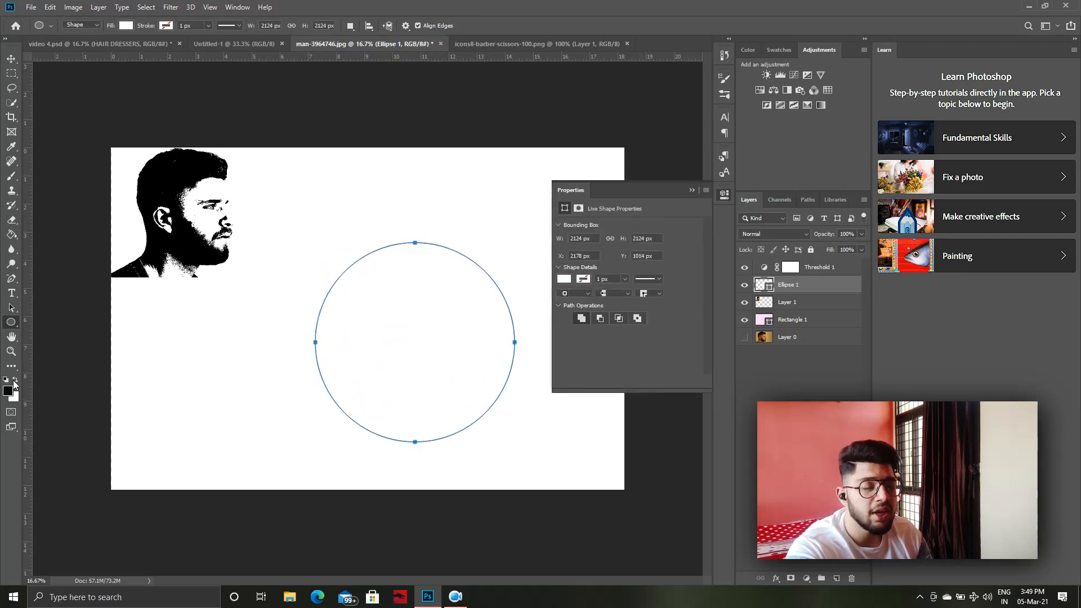
click(565, 279)
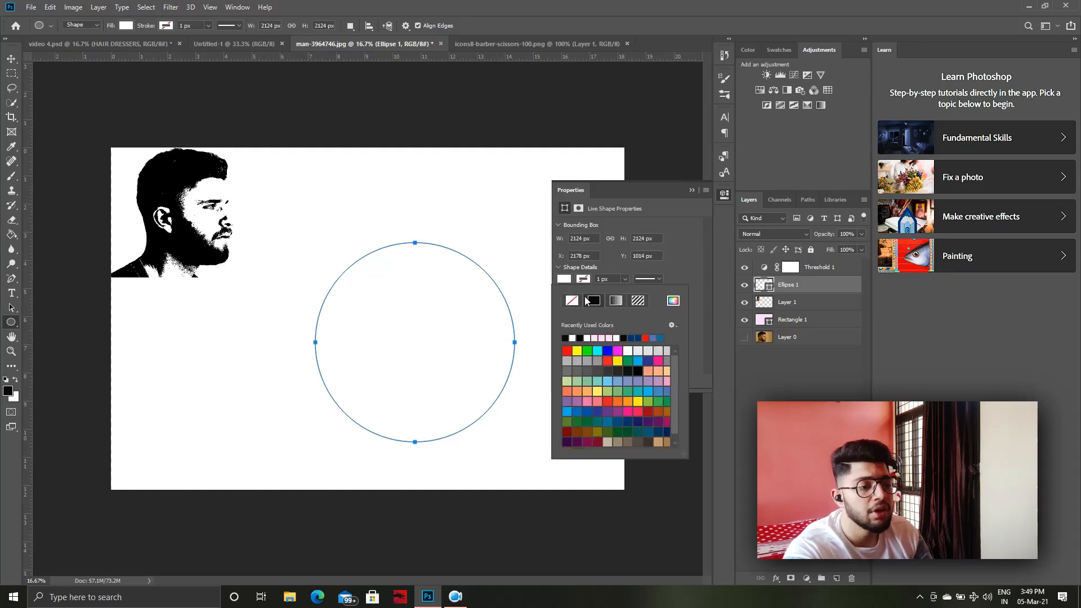
click(565, 338)
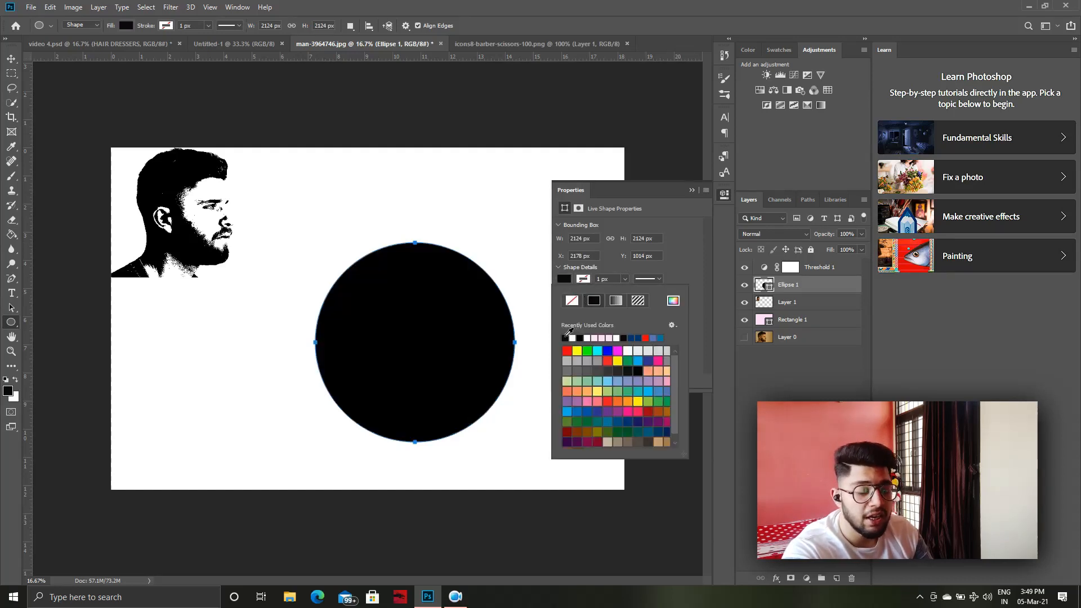
click(692, 191)
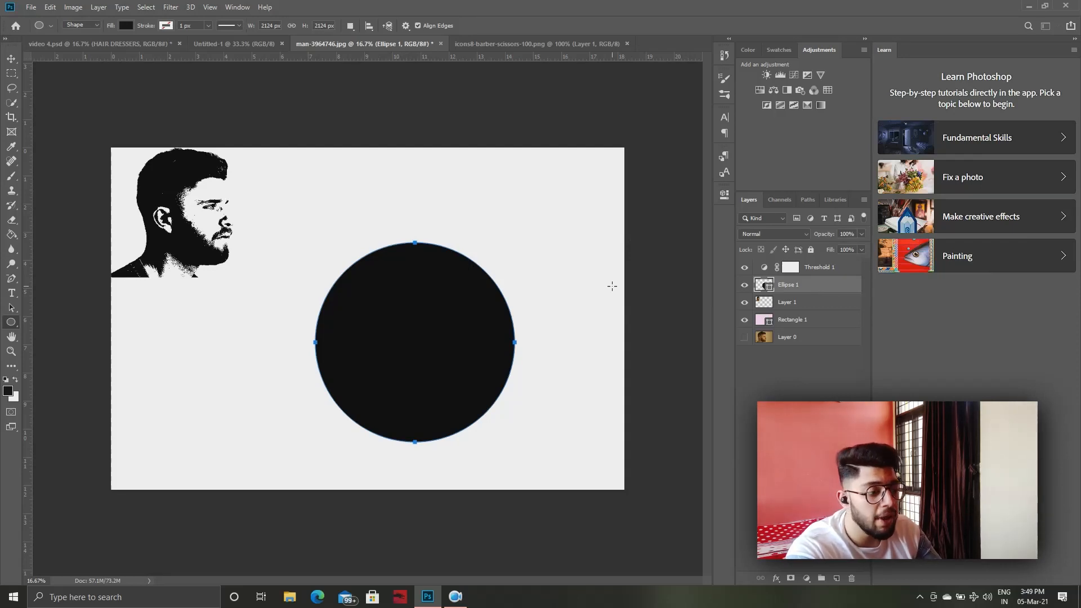
Step: Duplicate the black circle's layer under the default copy name
right_click(824, 288)
click(656, 291)
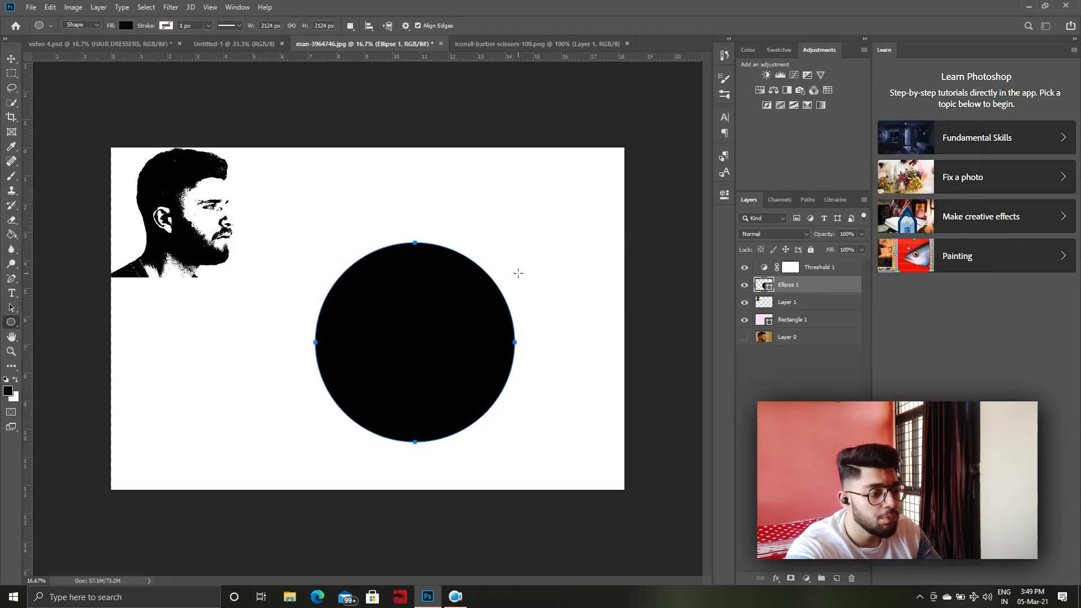
right_click(835, 291)
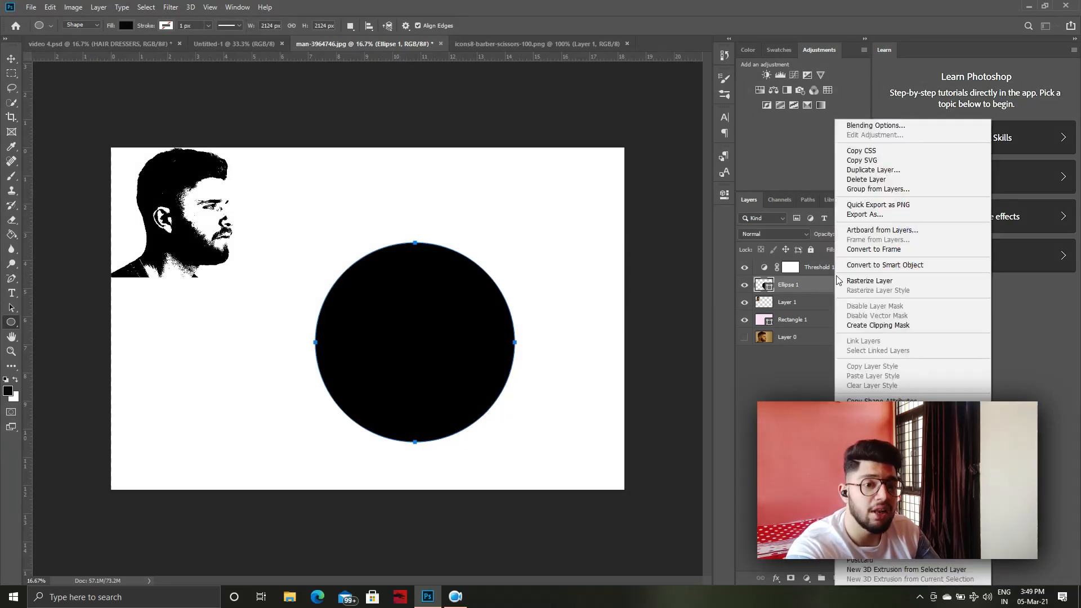
click(858, 172)
click(633, 168)
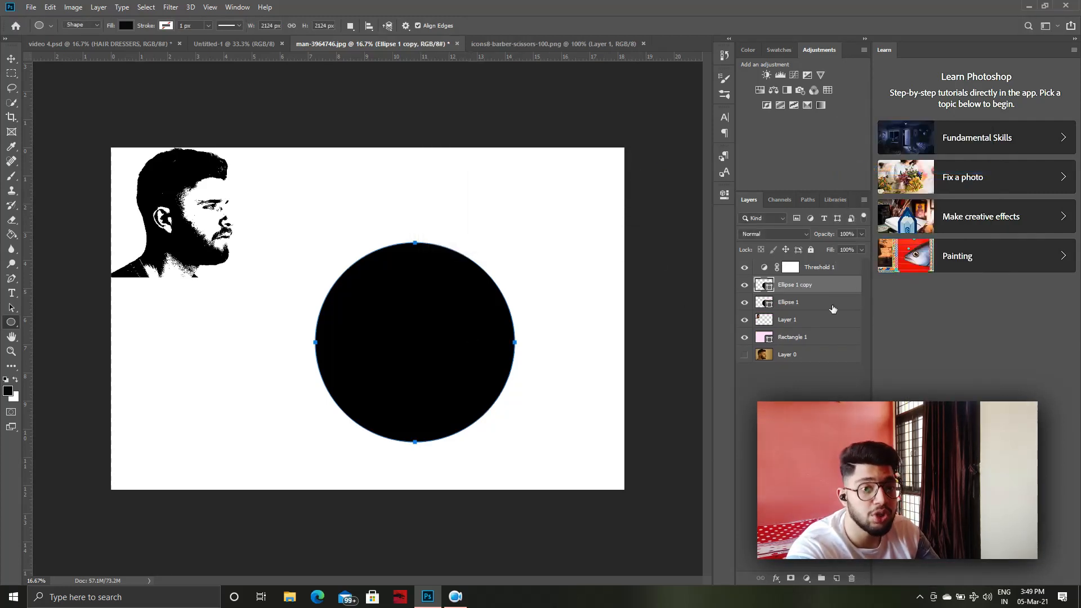
Step: Turn the duplicate circle into a ring with no fill and a white stroke about 51 px wide
click(10, 56)
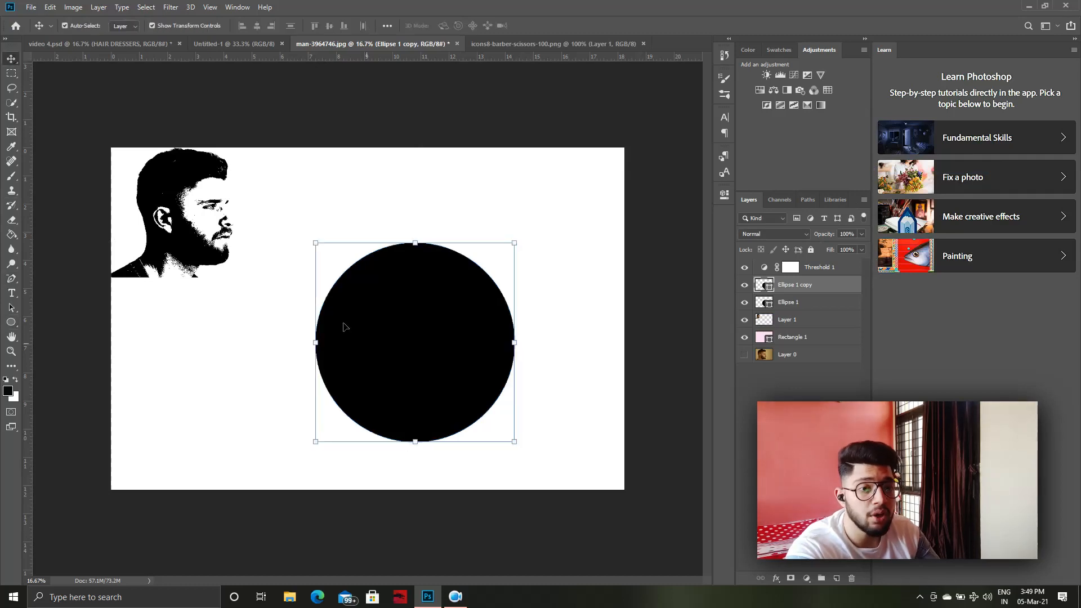
click(725, 194)
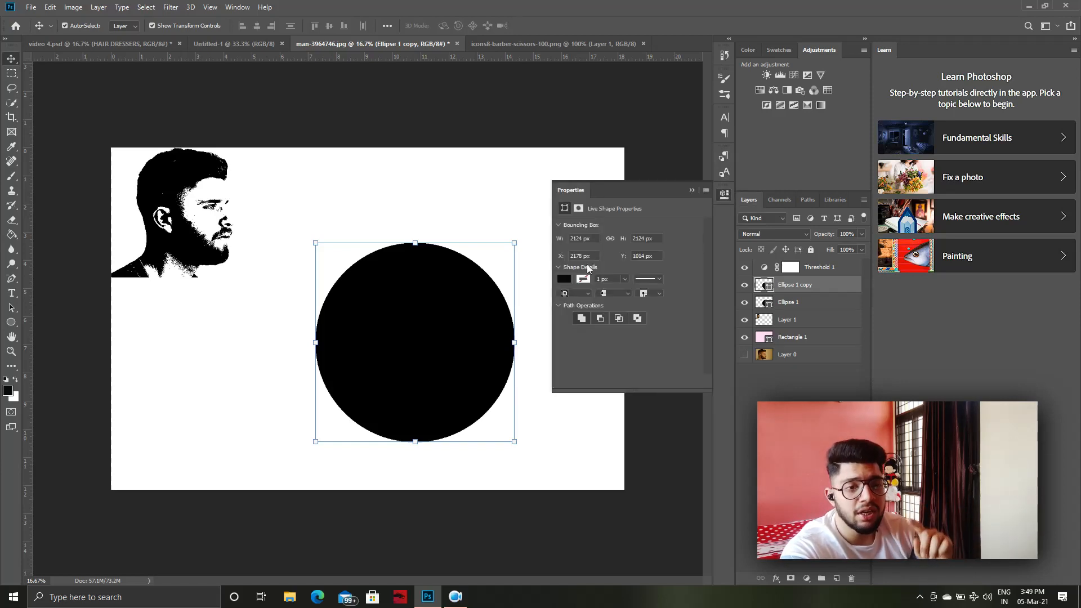
click(564, 280)
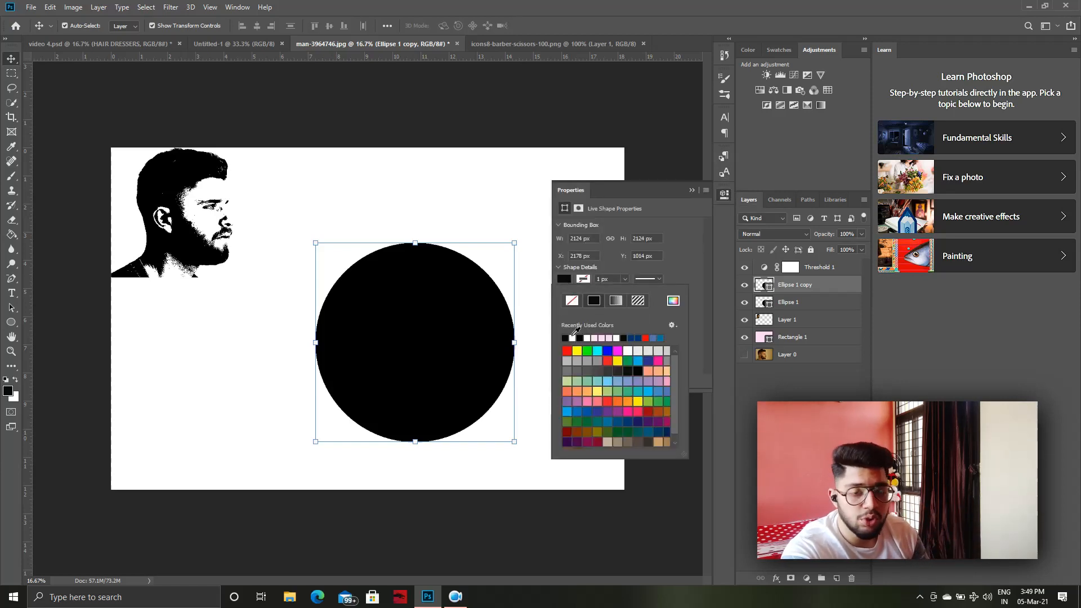
click(572, 338)
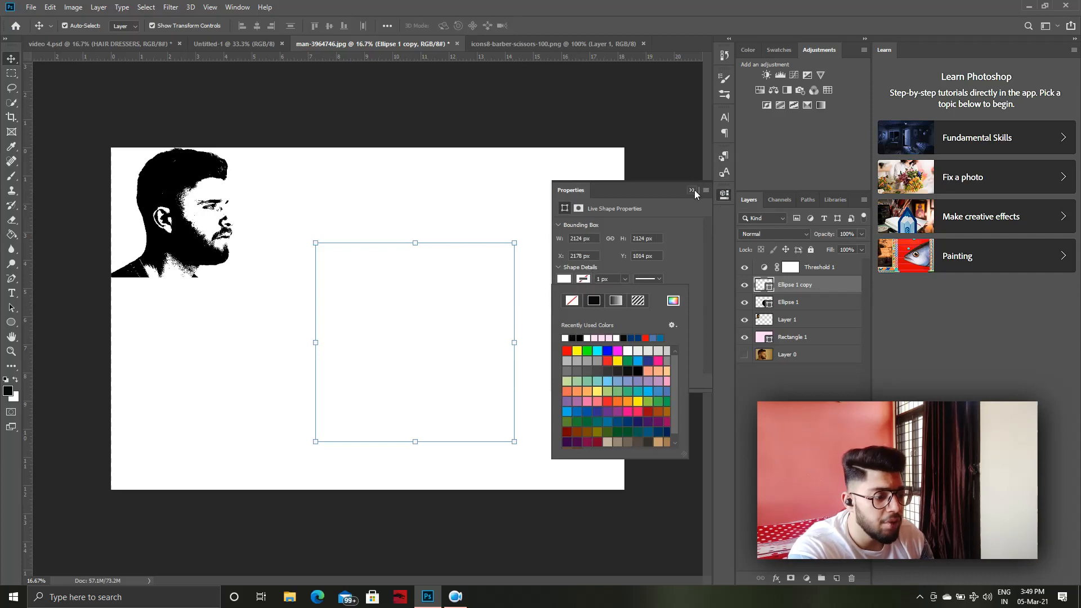
click(572, 302)
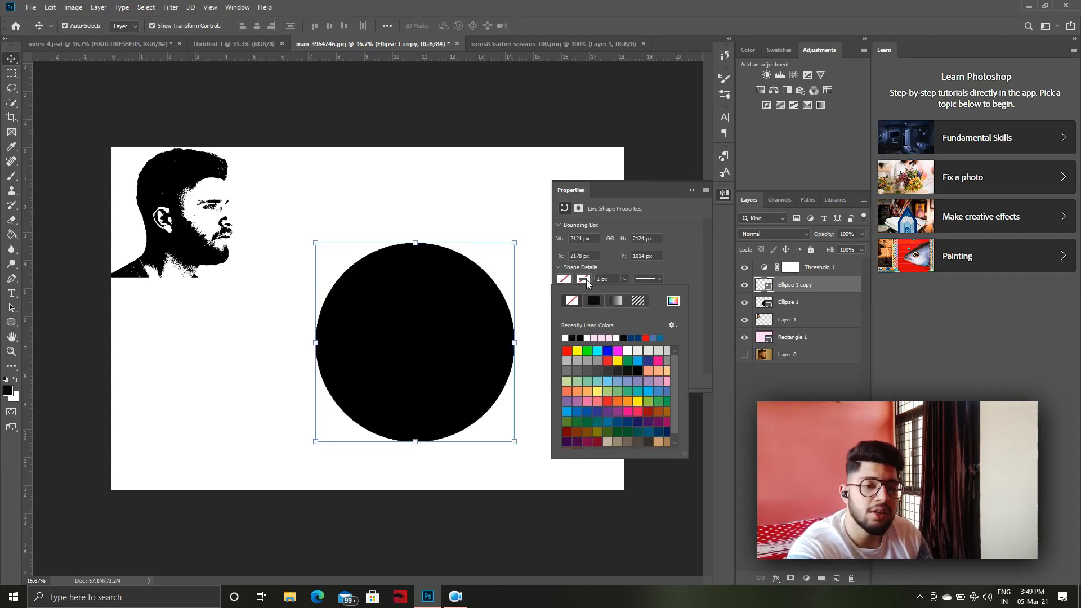
click(565, 337)
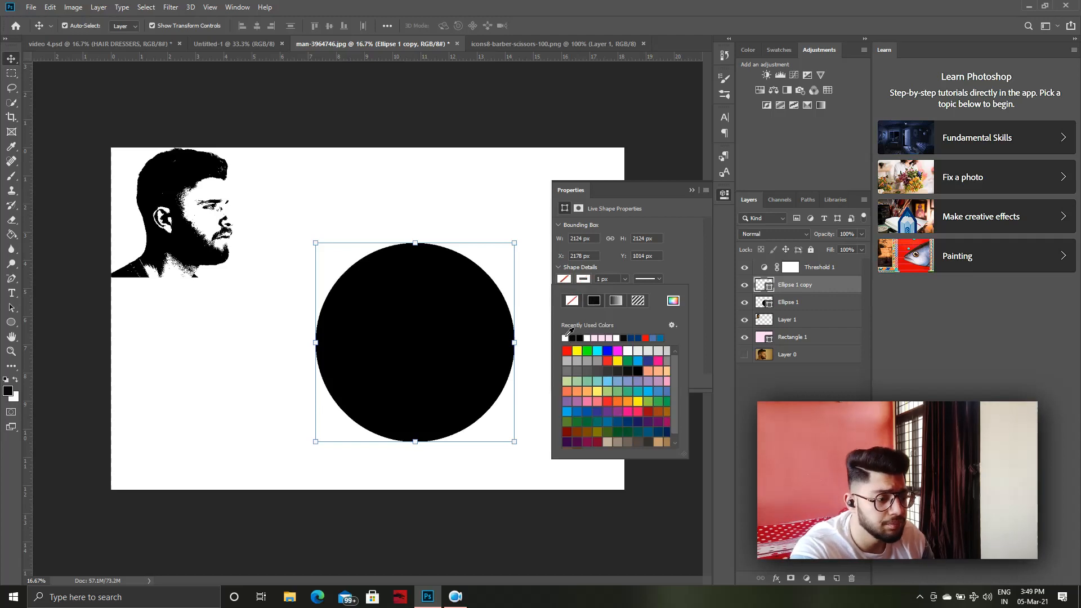
click(625, 279)
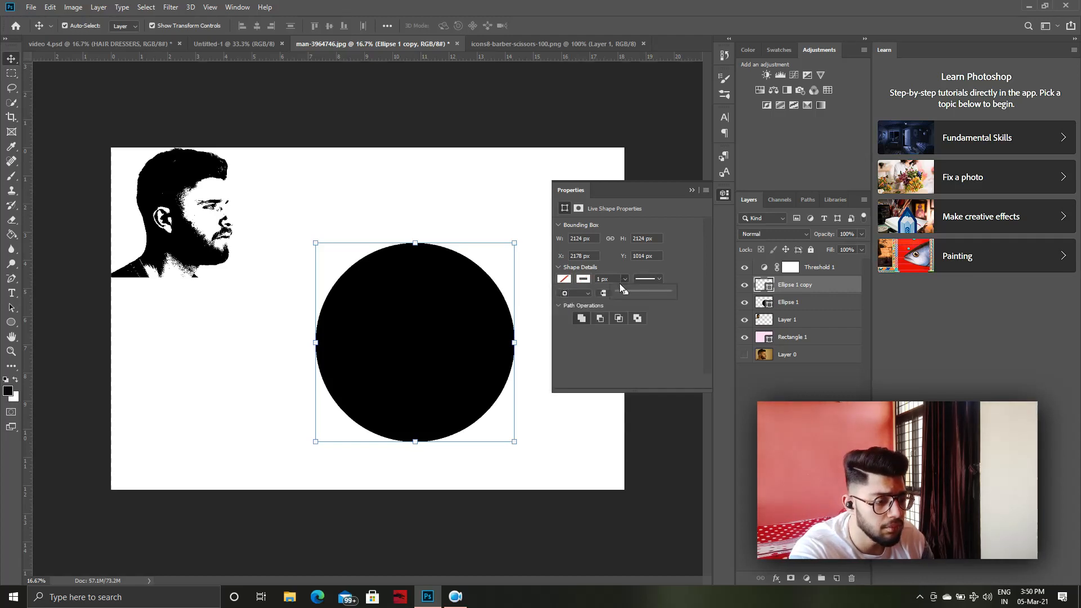
drag(629, 292, 636, 293)
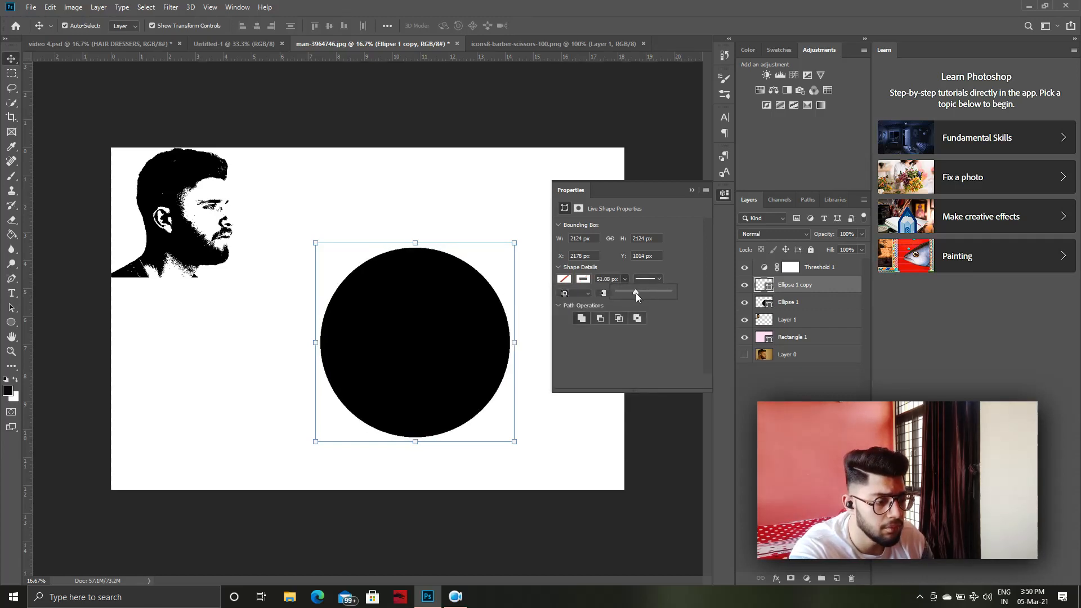
click(692, 189)
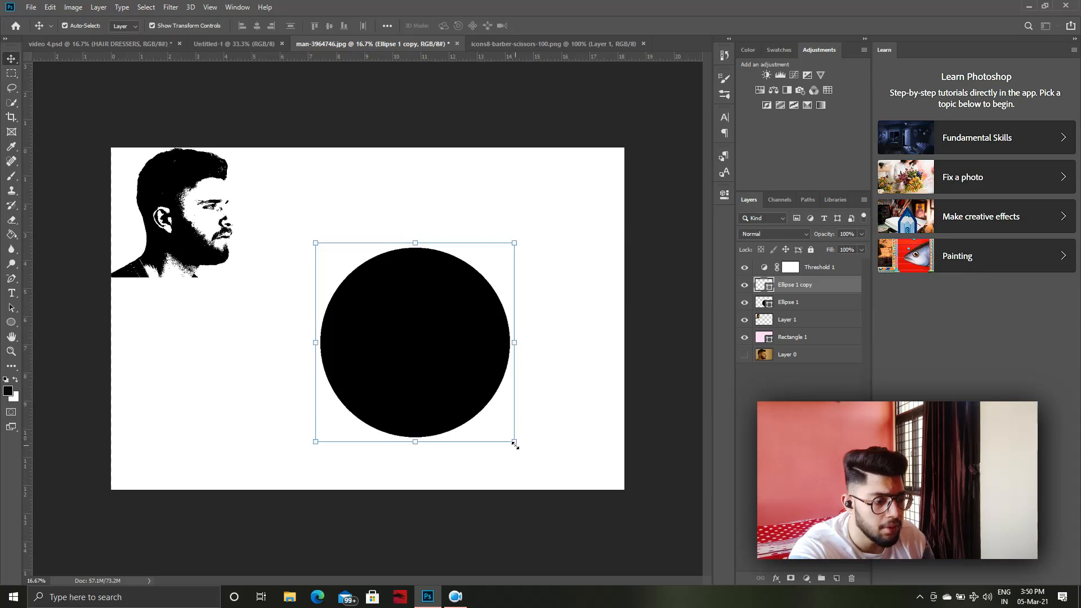
Step: Shrink the white ring to about 90% and centre it inside the black circle, leaving an even black margin
drag(515, 442, 478, 404)
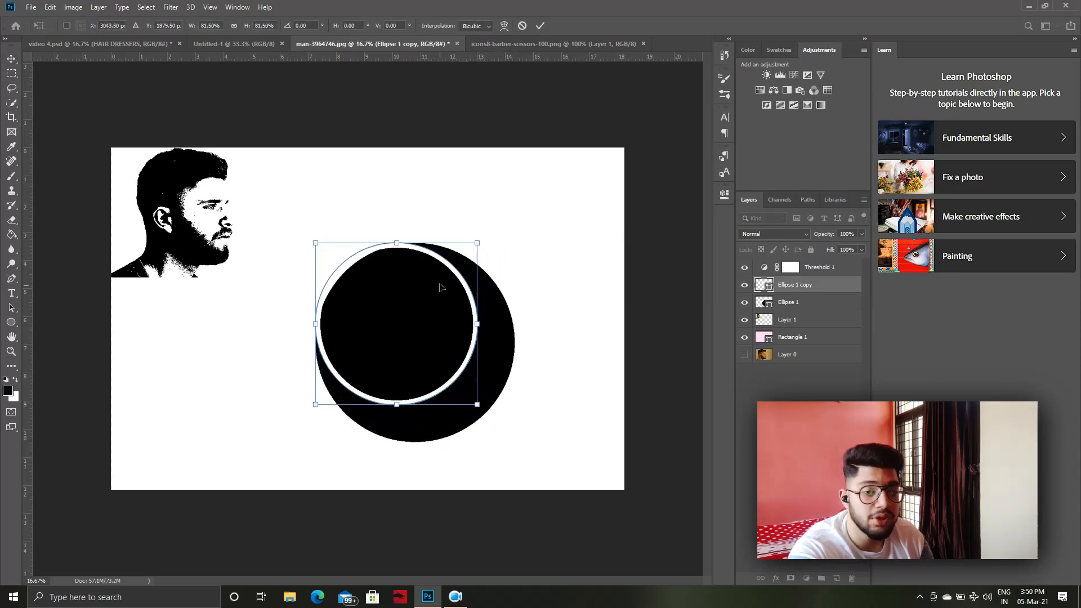
drag(441, 287, 459, 306)
drag(415, 262, 415, 252)
drag(334, 339, 326, 338)
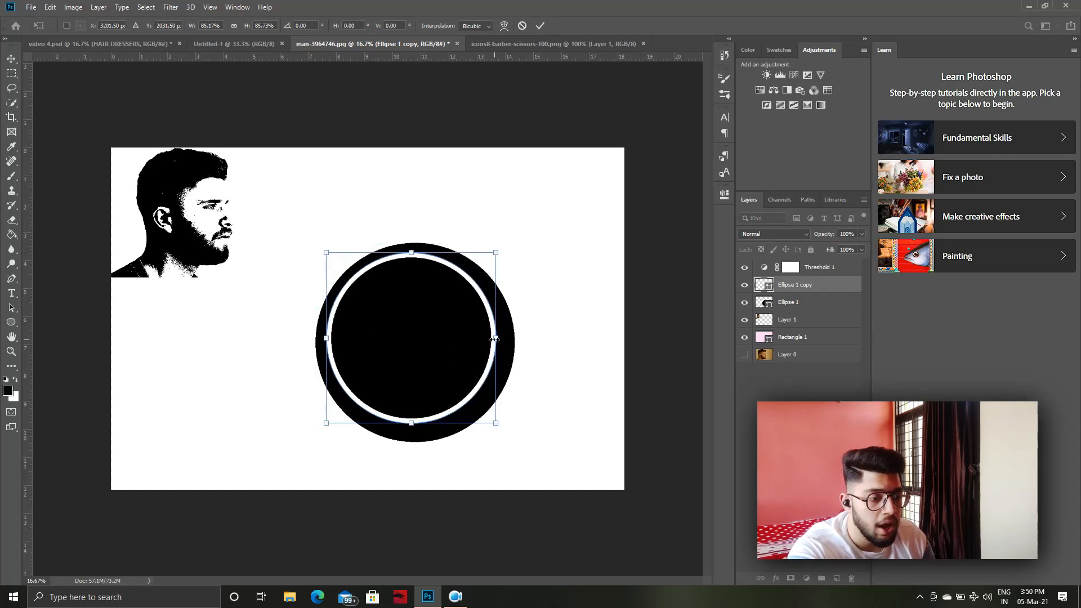
drag(495, 339, 505, 339)
drag(417, 424, 417, 431)
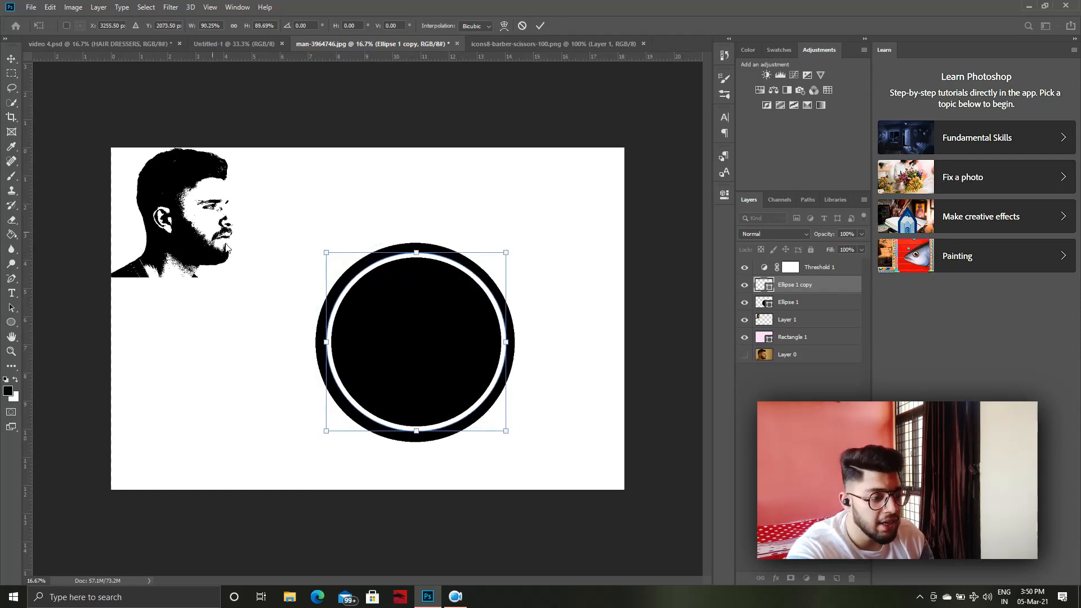
key(Return)
Step: Bring the cut-out man's layer above both circle layers and move him into the middle of the white ring
click(183, 199)
drag(183, 200, 217, 224)
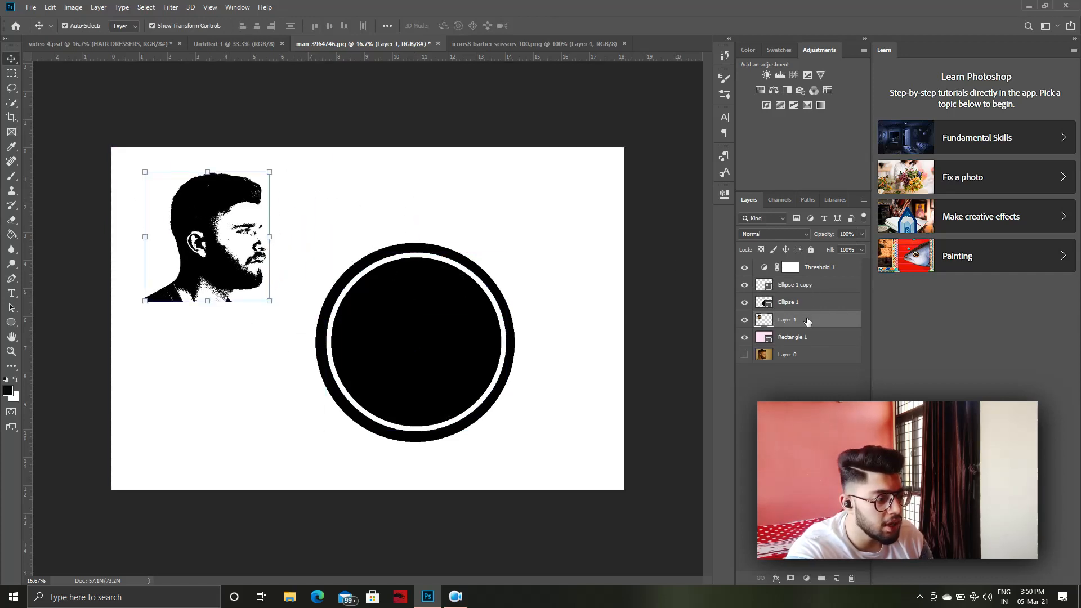
drag(807, 321, 806, 277)
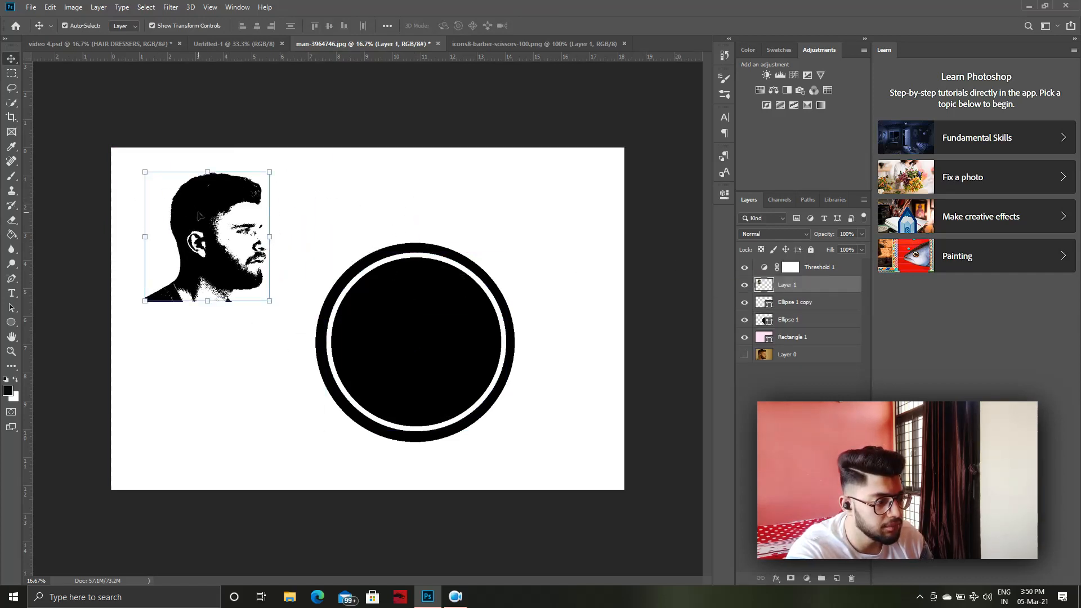
drag(198, 215, 401, 323)
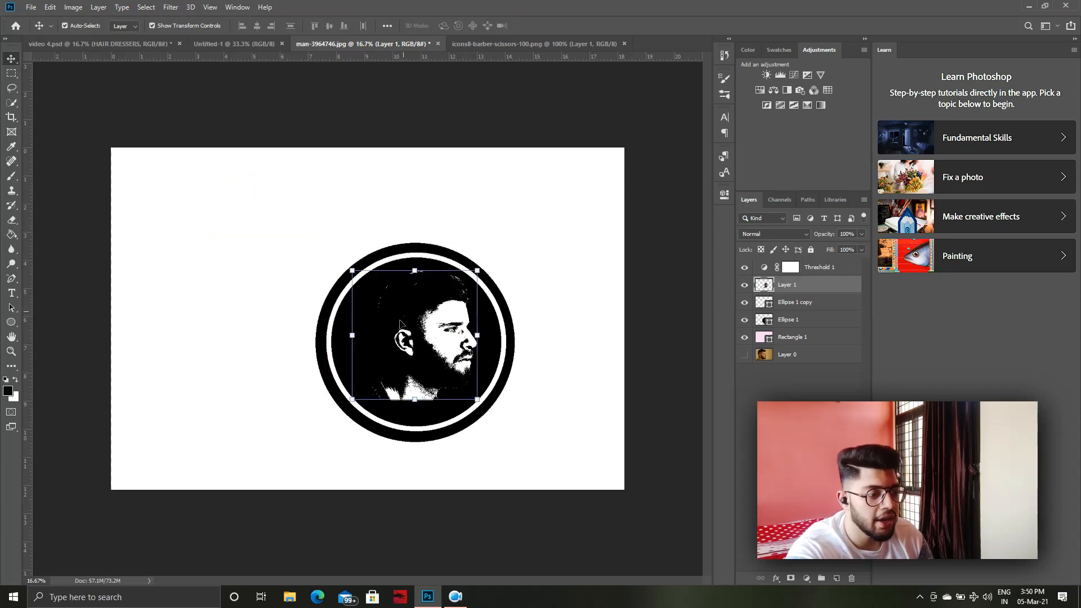
Step: Scale the cut-out man to about 95.6% and nudge him into position inside the white ring
drag(351, 399, 358, 394)
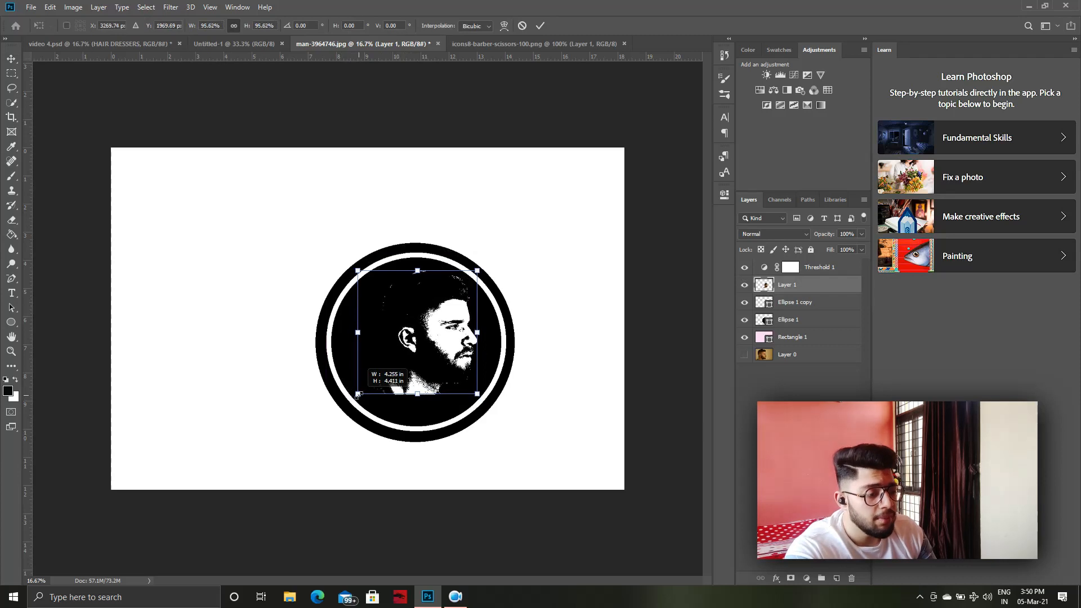
drag(437, 333, 434, 337)
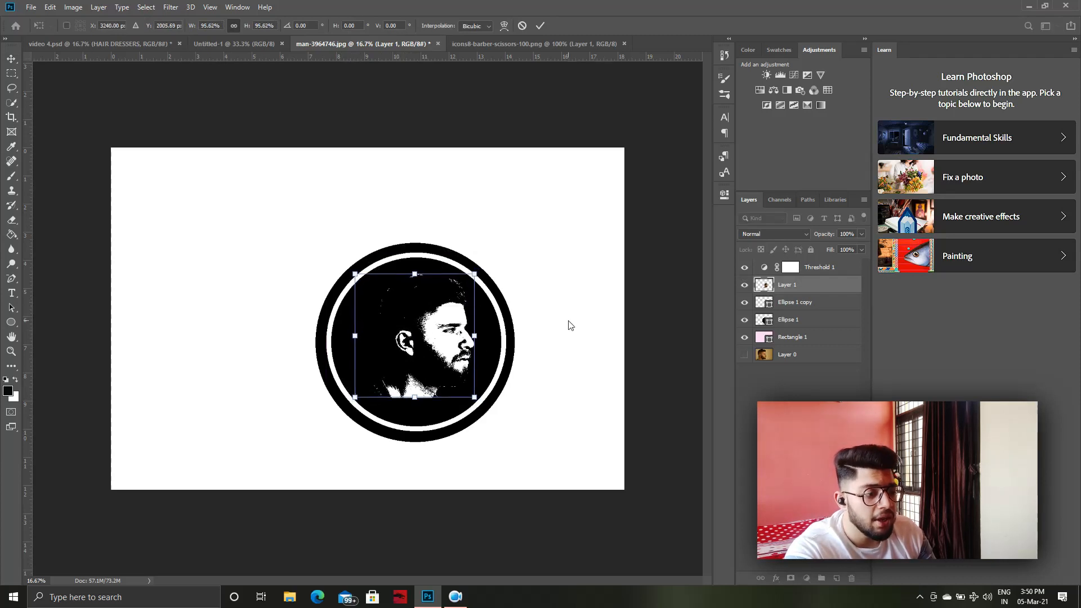
key(Return)
click(663, 314)
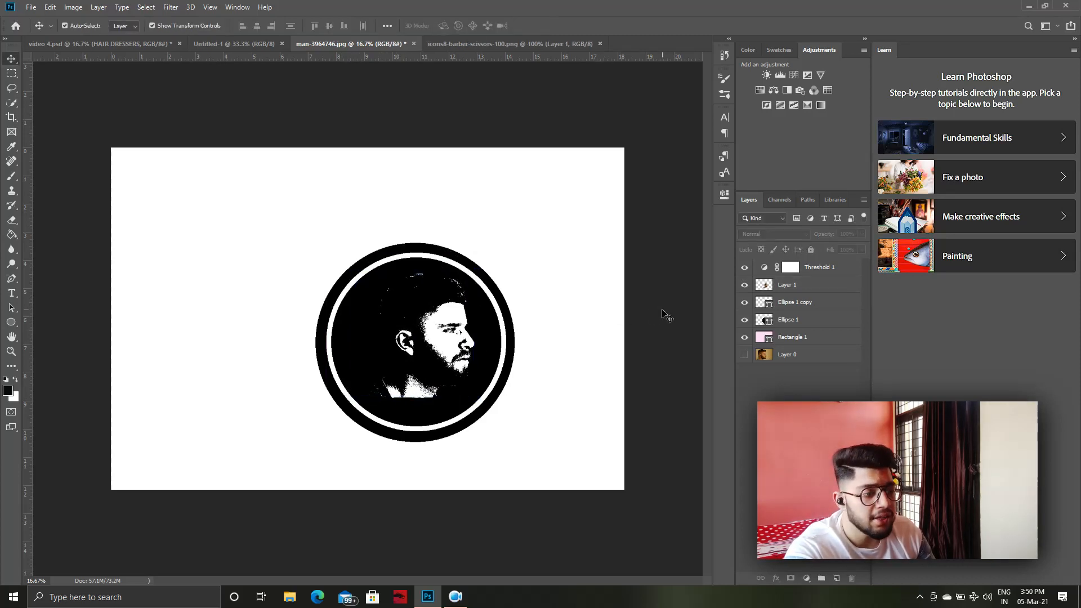
drag(425, 316, 420, 316)
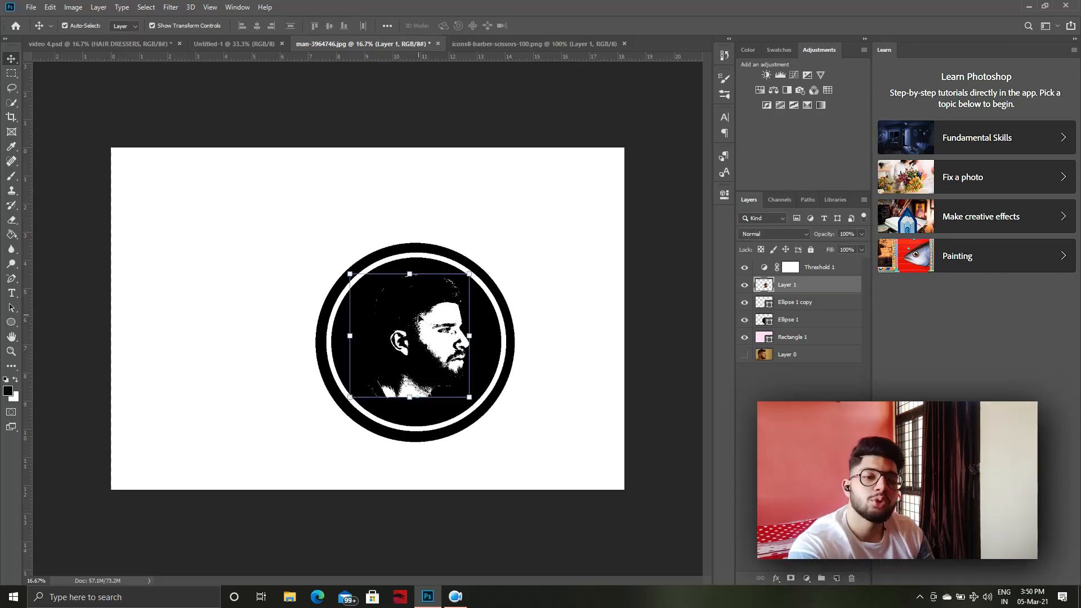
Step: Lower the black circle layer's opacity to 63% to bring out the man's outline, then deselect it
click(419, 316)
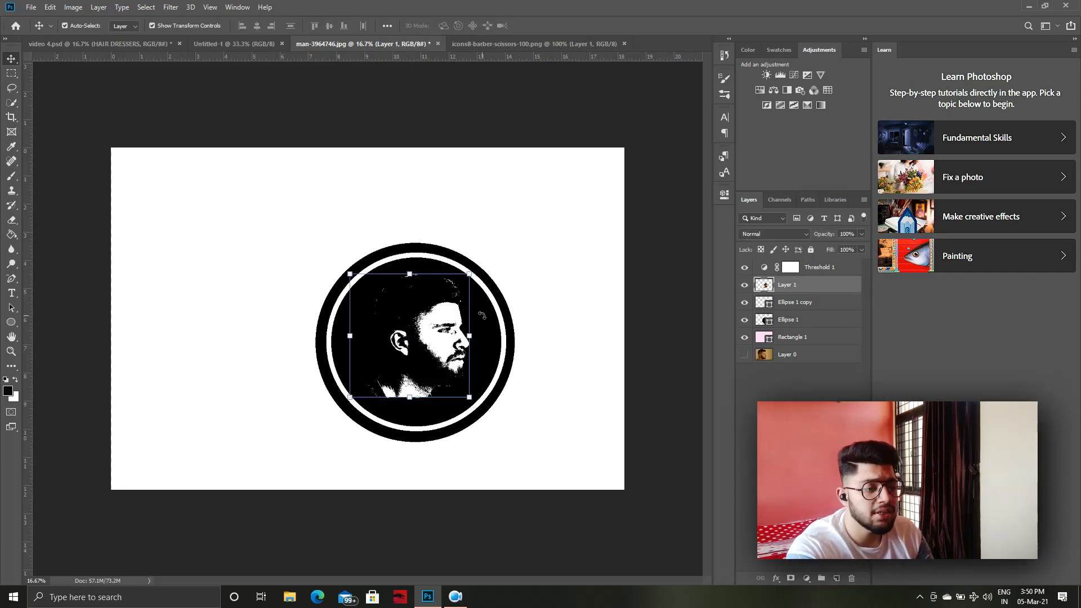
key(ctrl+t)
click(832, 309)
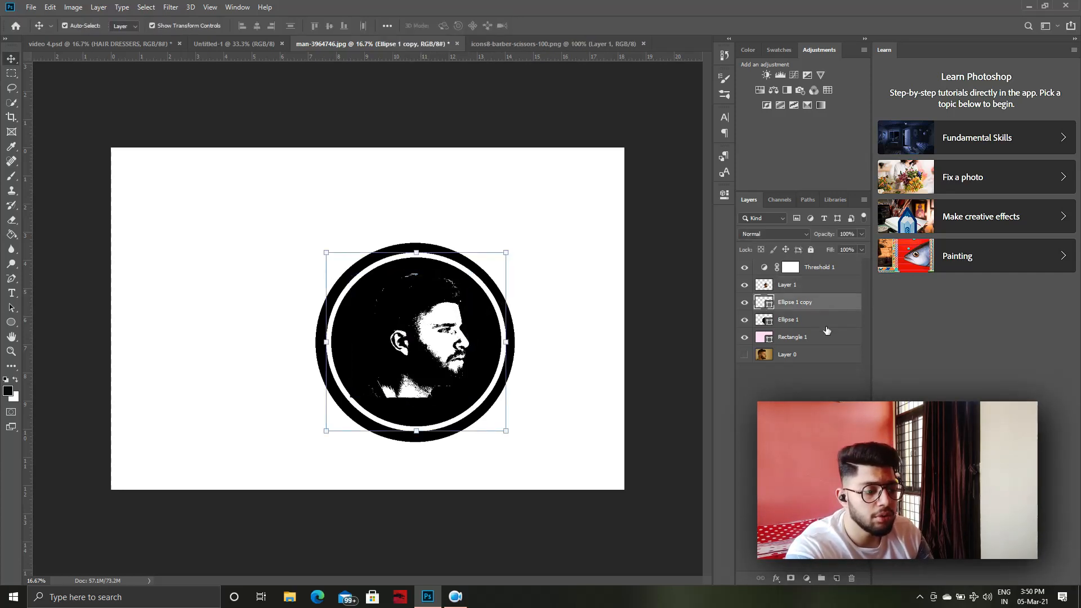
click(827, 327)
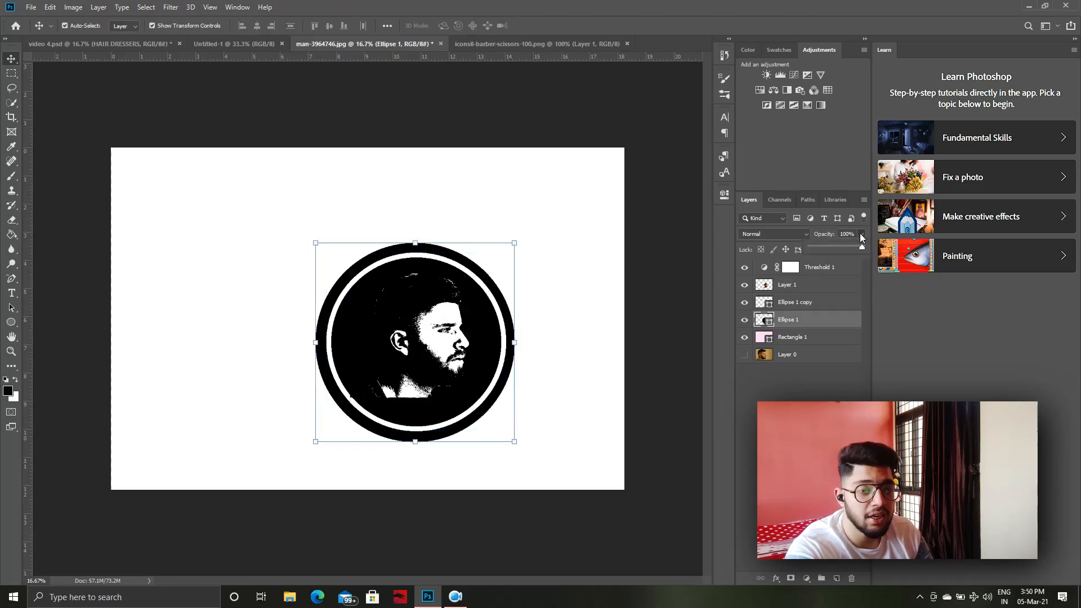
drag(841, 247, 843, 245)
click(847, 246)
click(676, 251)
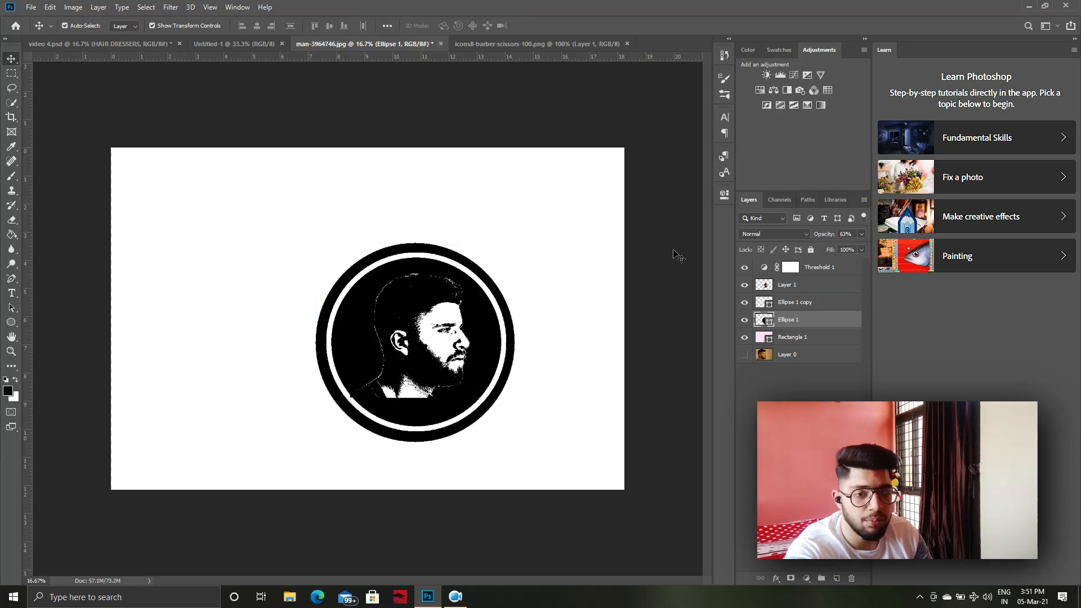
click(300, 218)
click(676, 290)
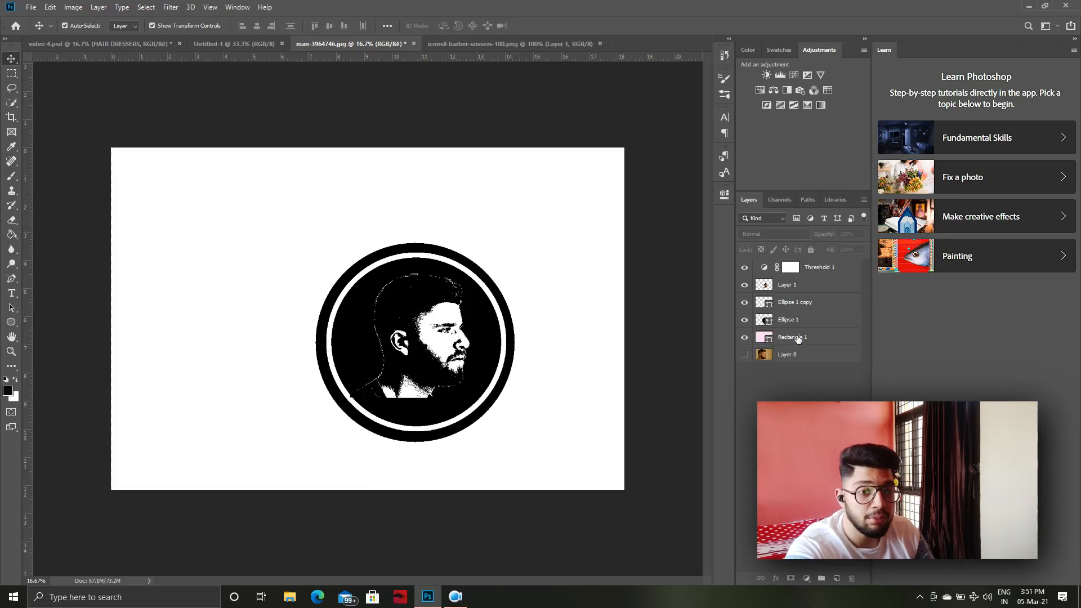
Step: Select the black circle, white ring, man and Threshold layers together and move them to the horizontal middle of the canvas, slightly higher up
click(797, 320)
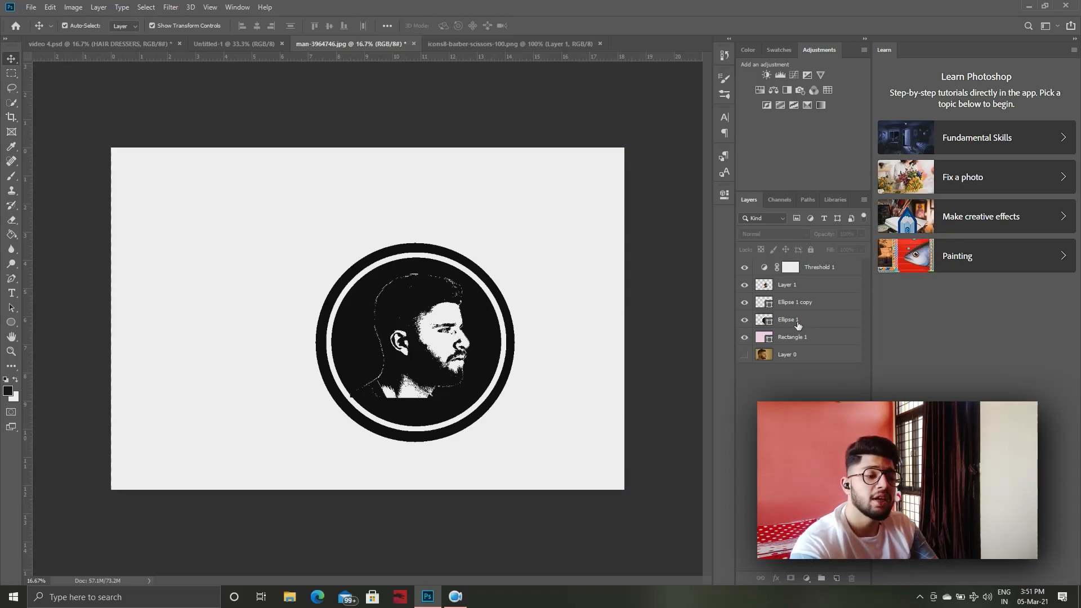
click(798, 323)
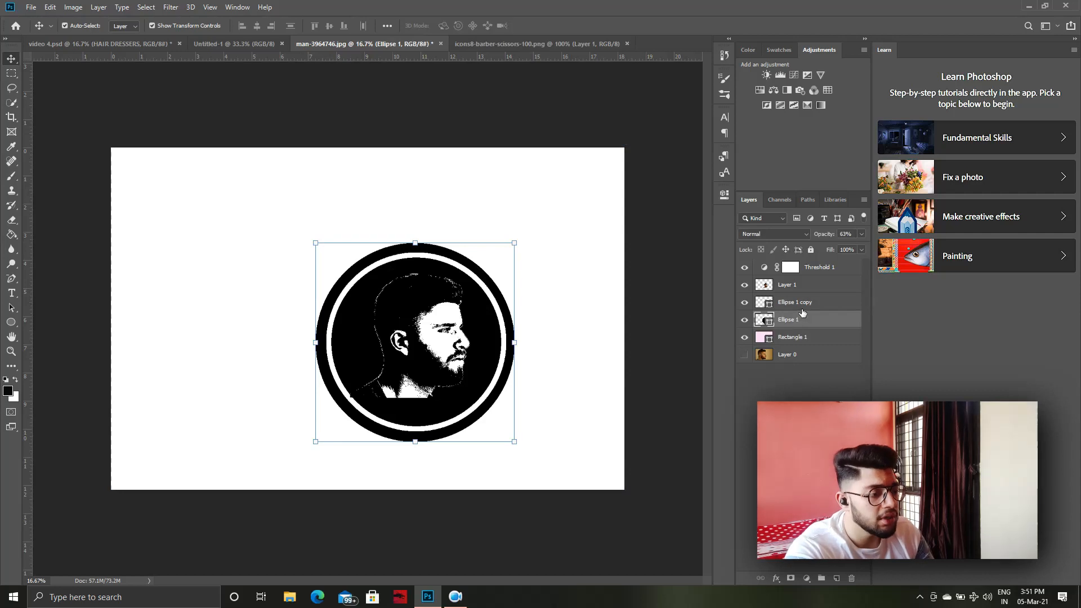
shift+click(802, 304)
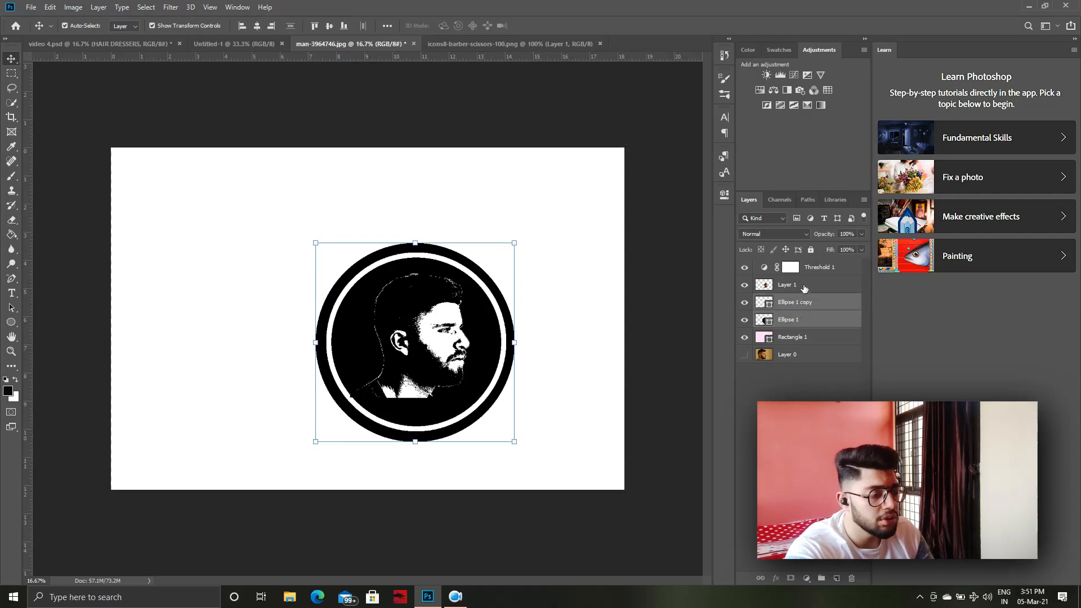
shift+click(802, 285)
shift+click(811, 268)
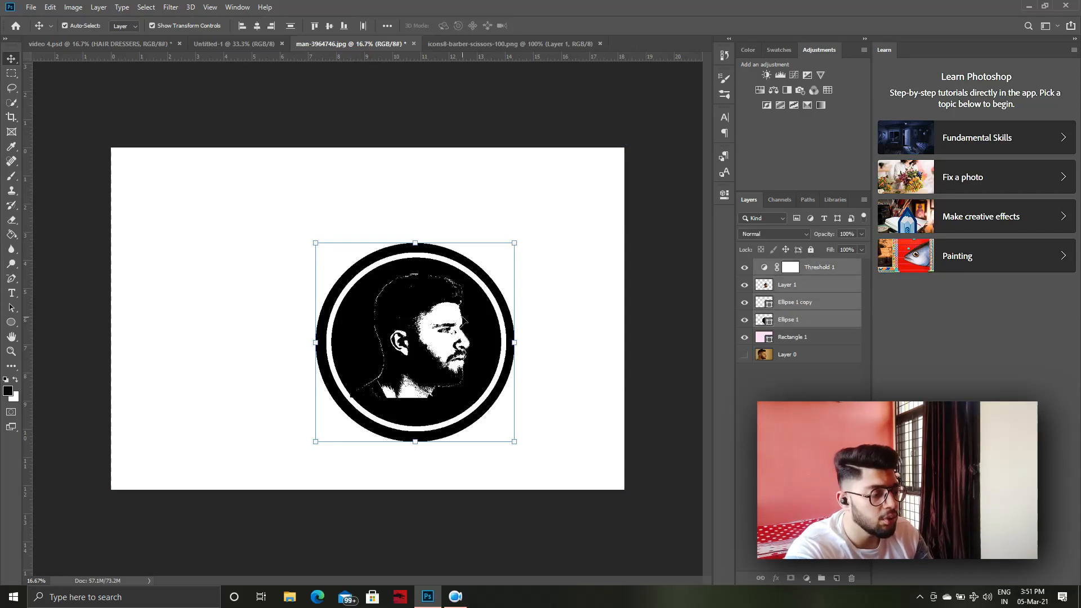
drag(397, 320, 359, 269)
click(654, 408)
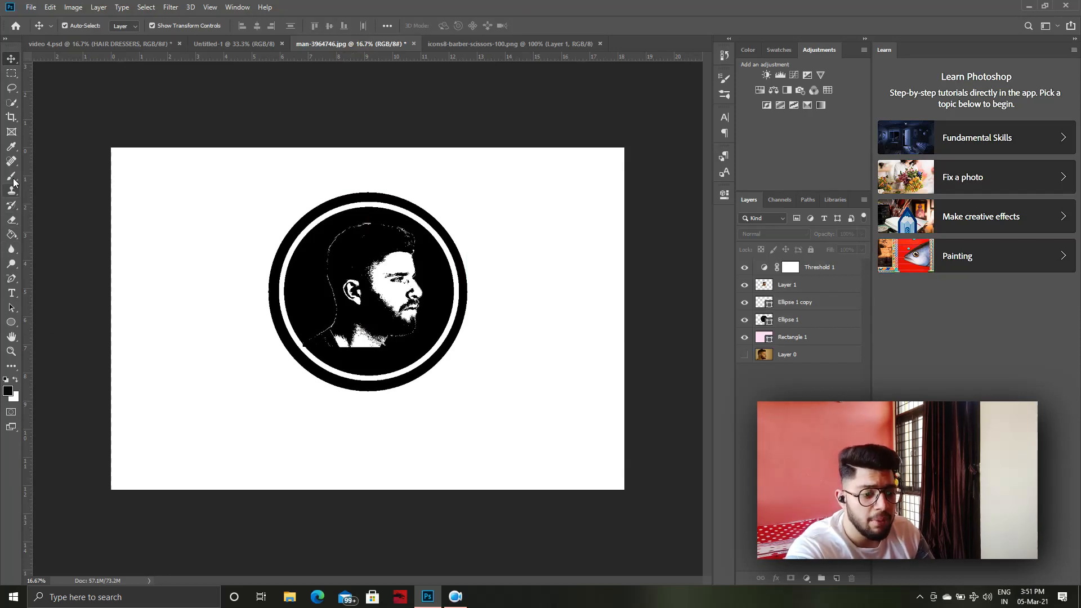
Step: Add the black text "HAIR DRESSERS" in Copperplate Gothic Bold and centre it beneath the circular logo
click(14, 297)
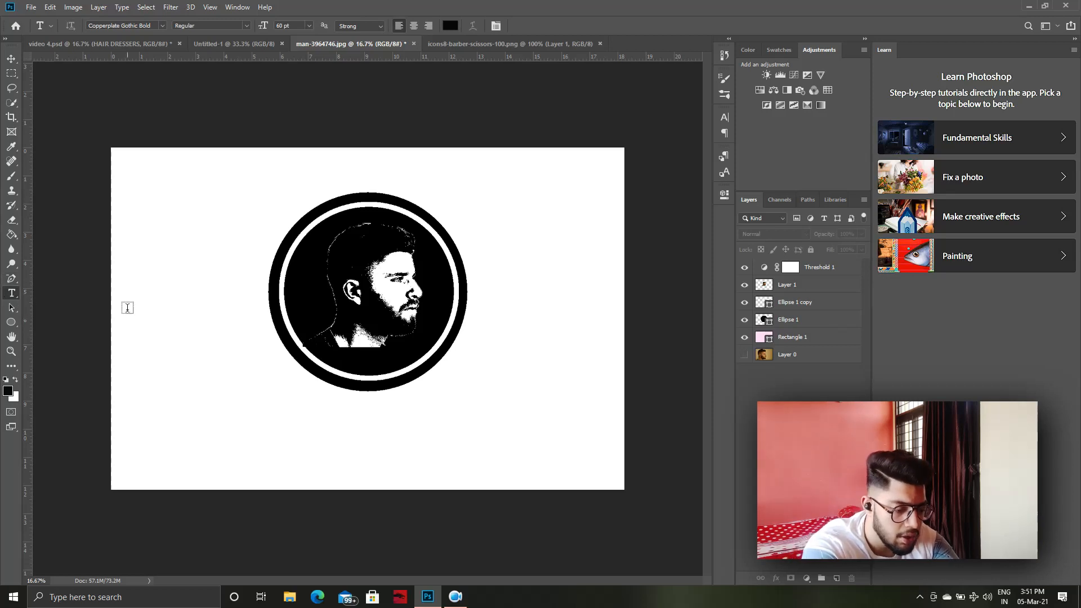
click(343, 424)
key(Delete)
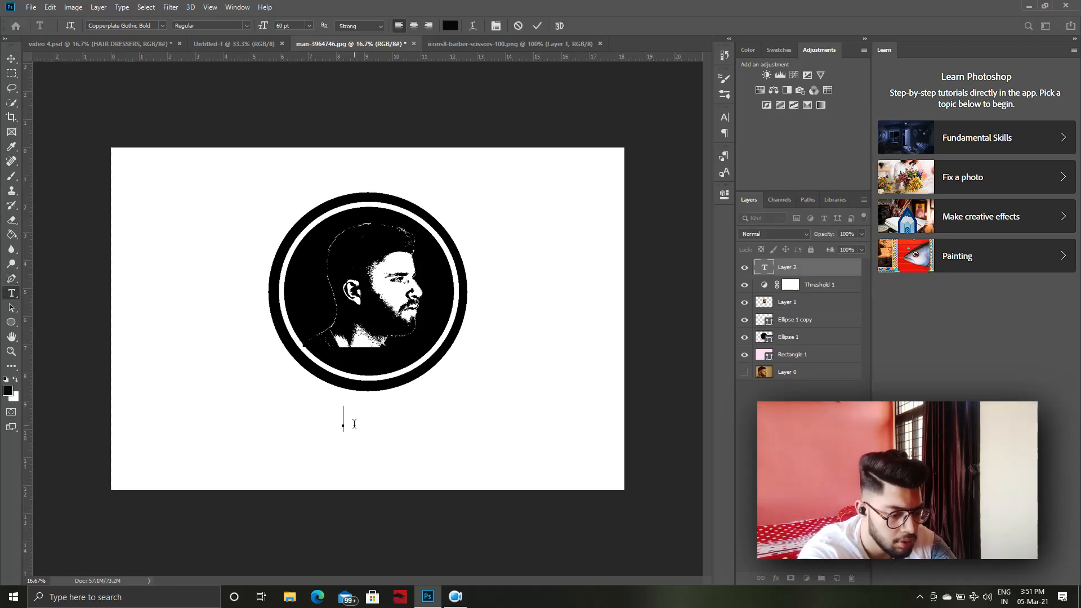
text(HARI)
key(BackSpace)
key(BackSpace)
text(IR )
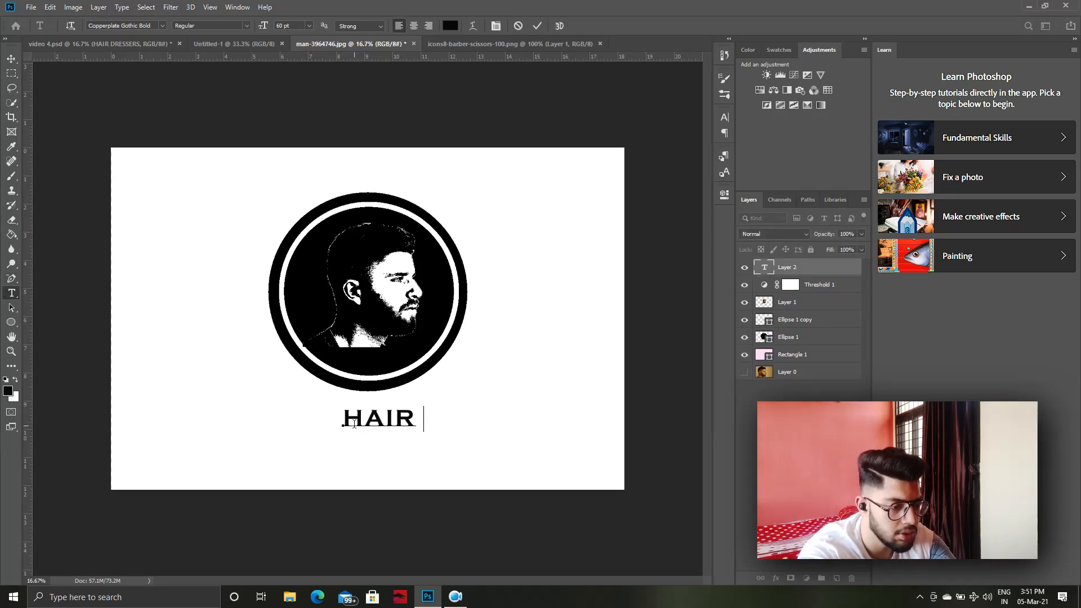
text(DRESSERS)
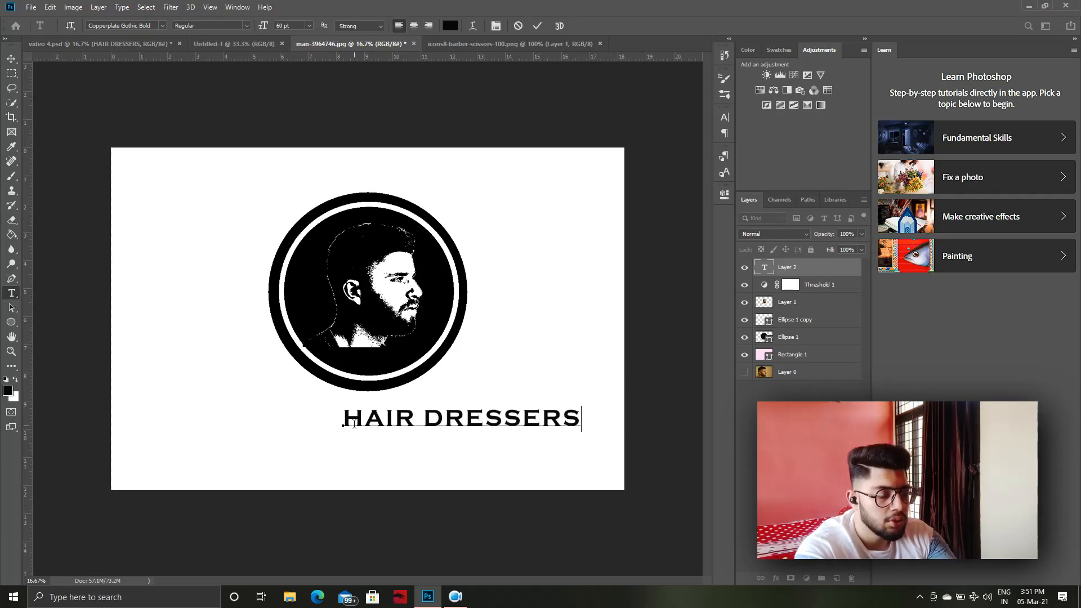
click(11, 58)
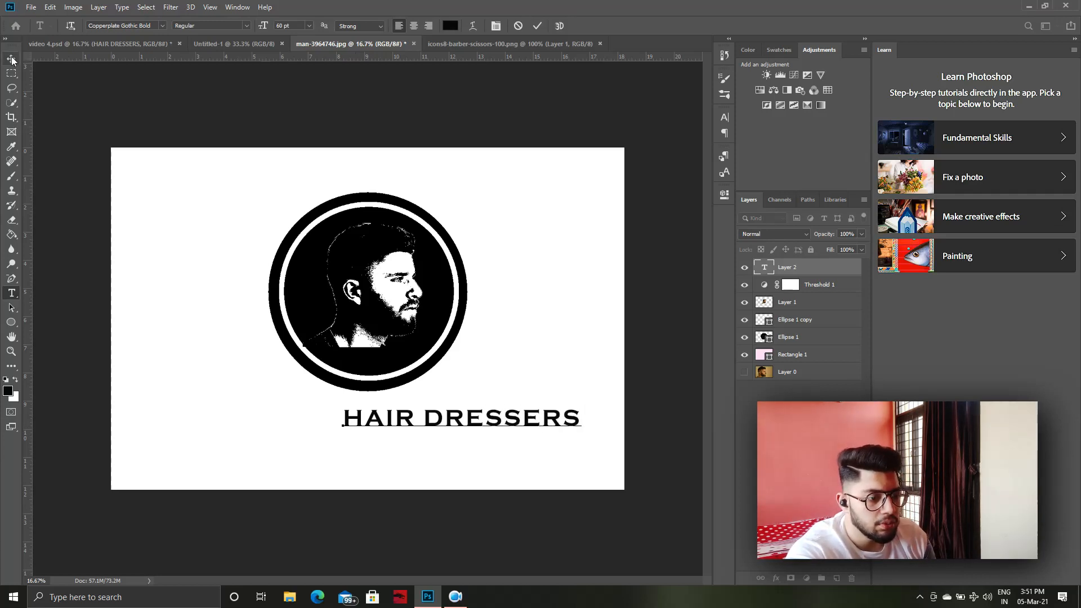
drag(495, 421, 402, 430)
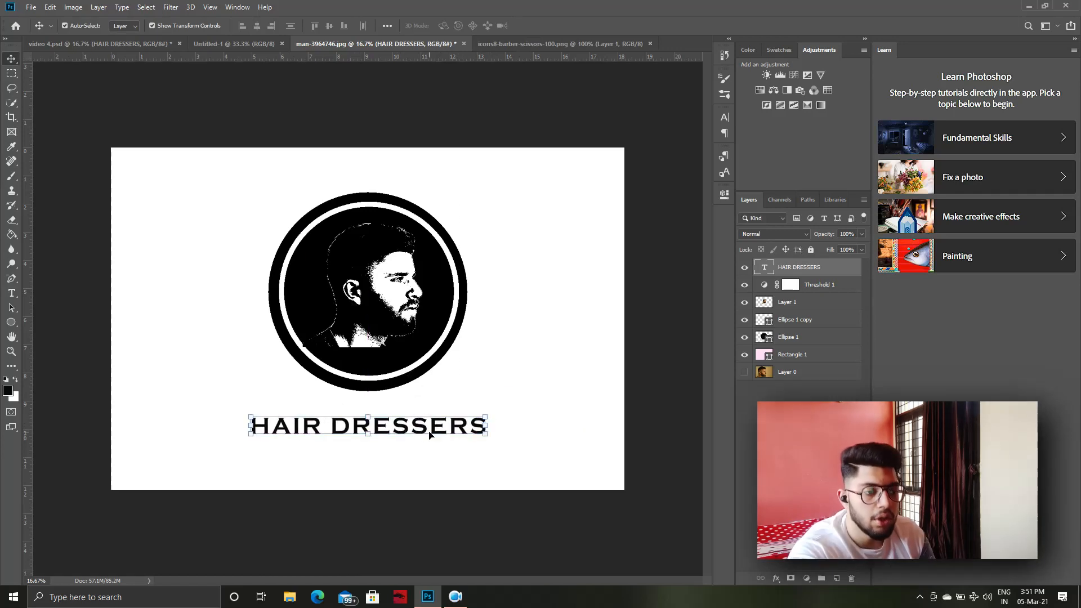
Step: Set the "HAIR DRESSERS" text size to 72 pt and shift the line slightly left of centre under the circle
double_click(460, 427)
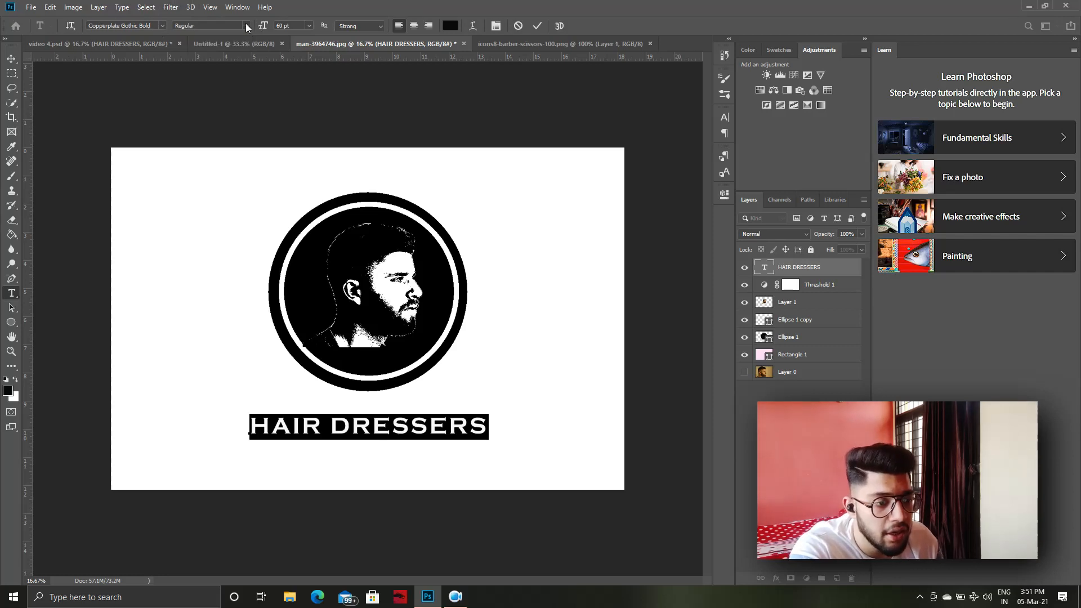
click(310, 26)
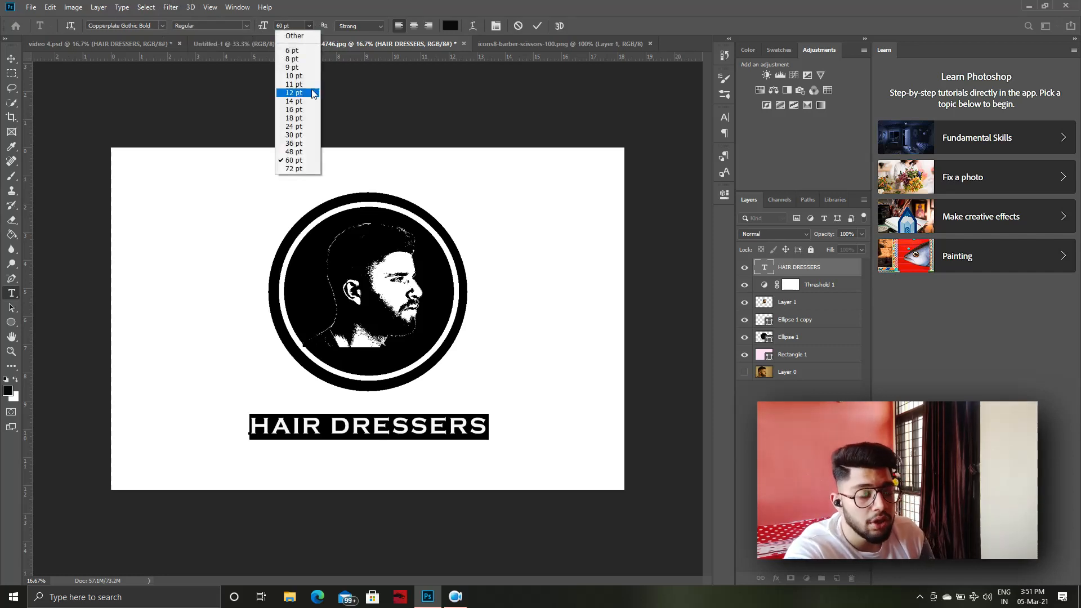
click(297, 169)
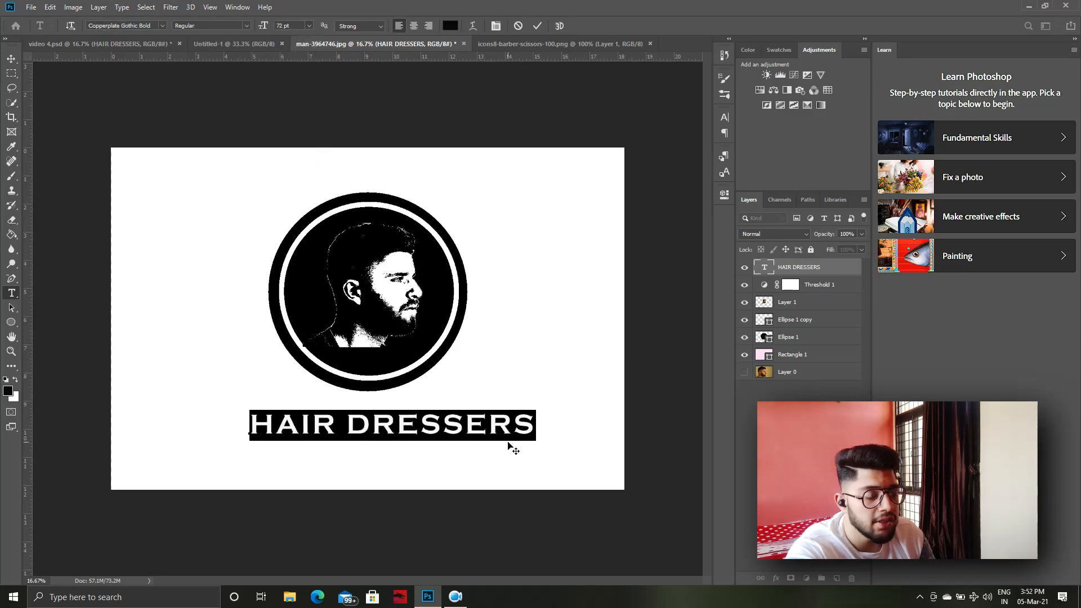
key(ctrl+Return)
key(v)
drag(447, 428, 410, 428)
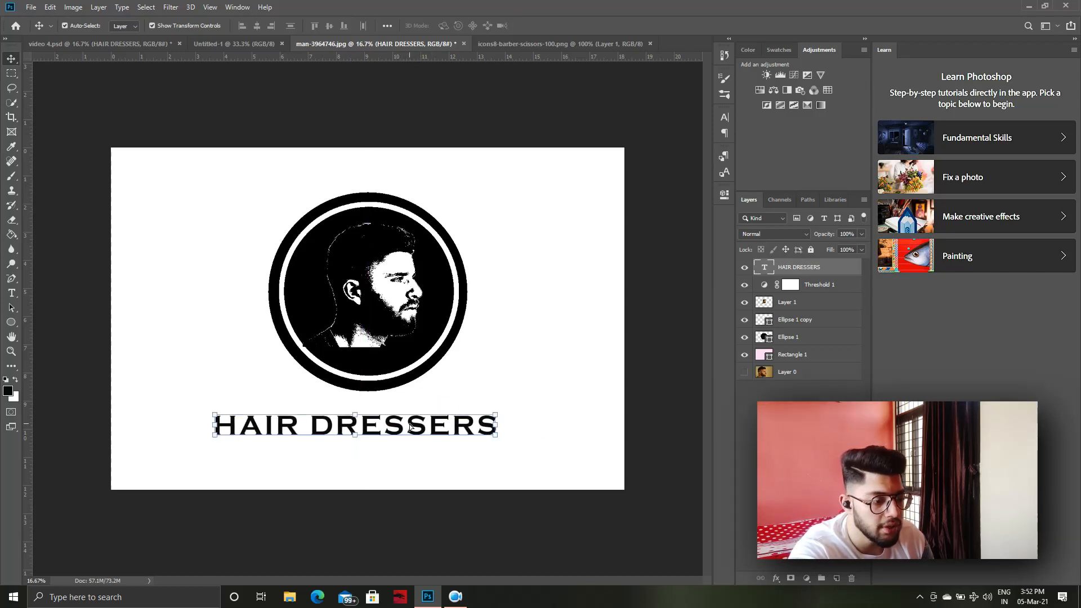
Step: Copy the scissors icon from icons8-barber-scissors-100.png and paste it into the man-3964746.jpg logo document
click(556, 46)
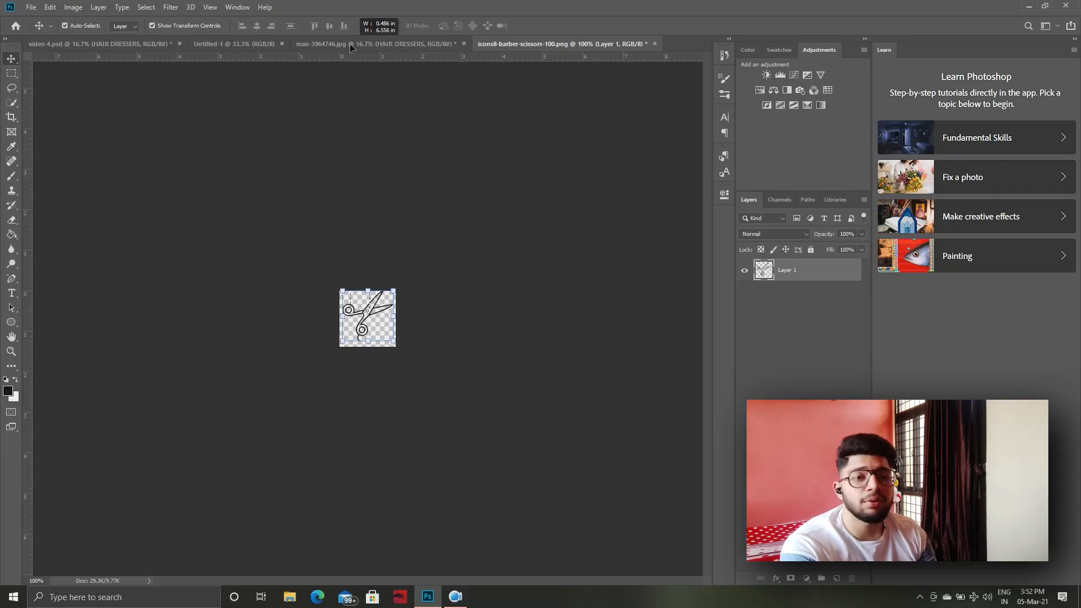
click(350, 43)
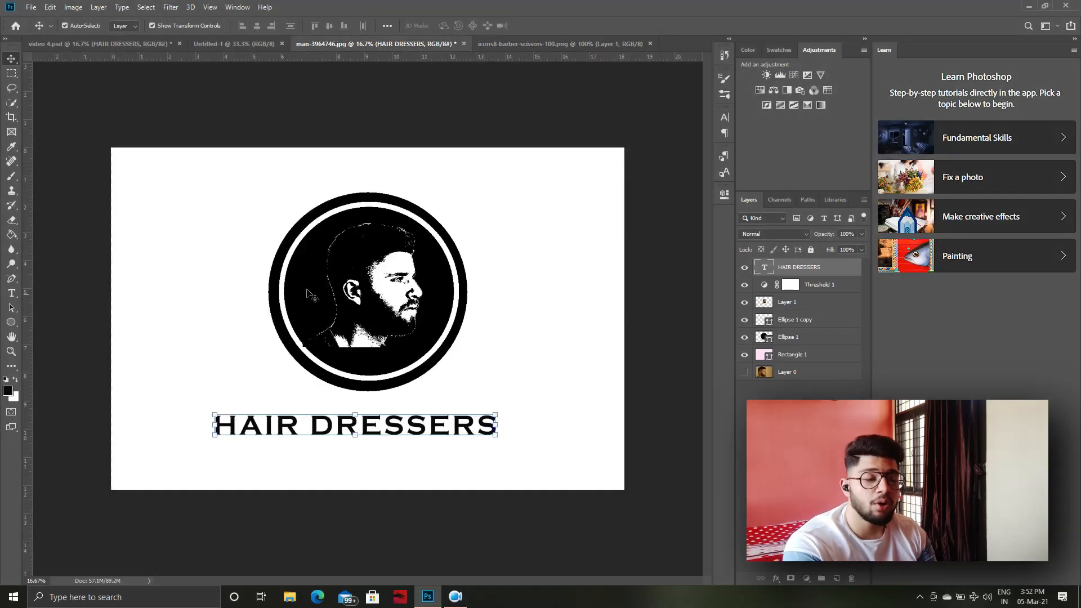
click(570, 45)
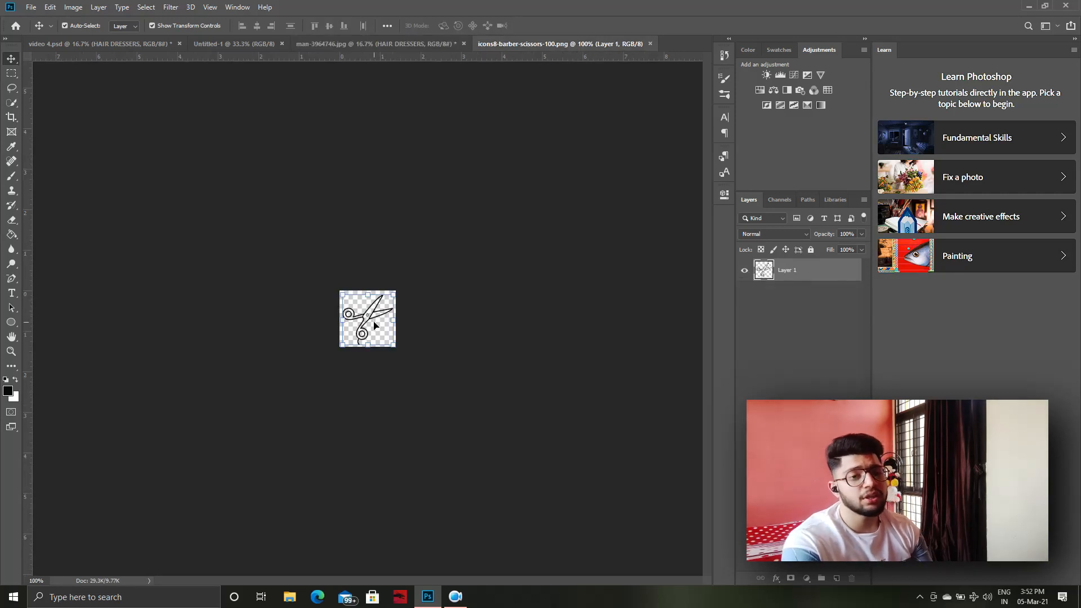
mouse_move(374, 318)
mouse_down()
mouse_move(352, 42)
mouse_move(370, 319)
mouse_up()
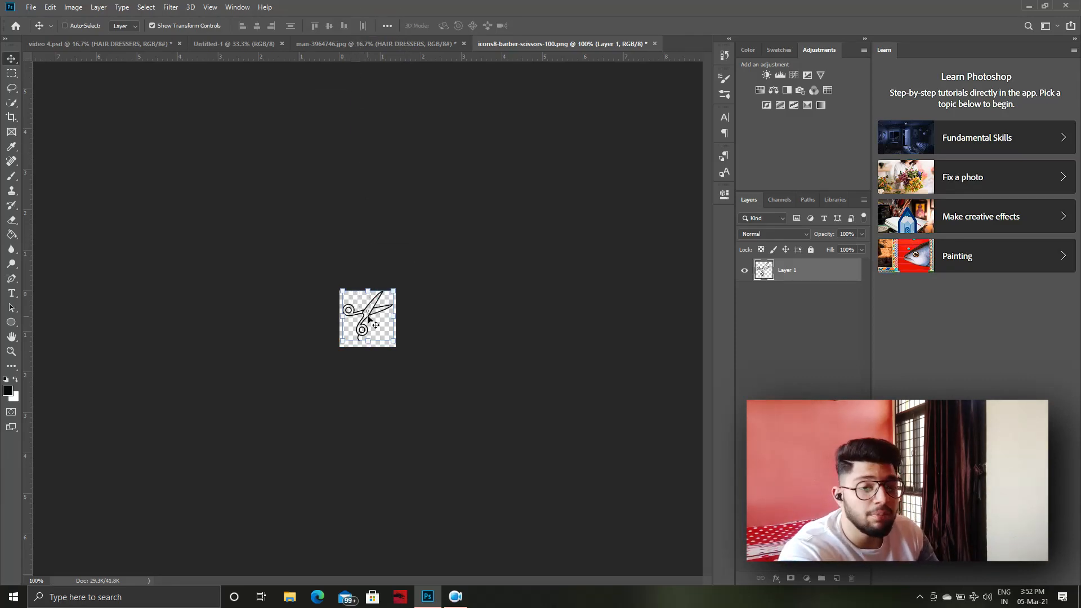
click(375, 42)
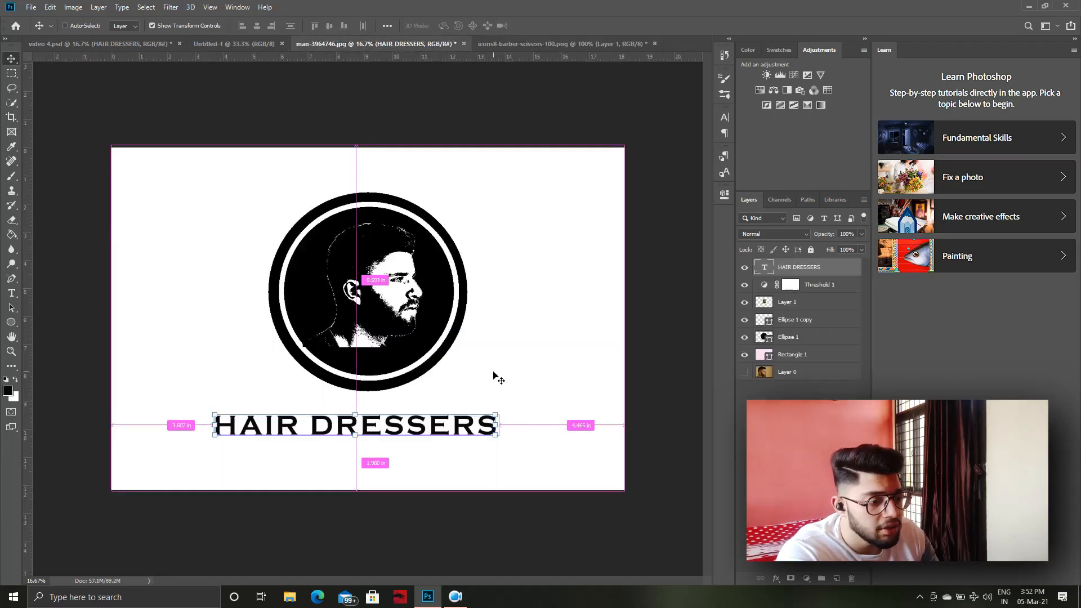
key(ctrl+v)
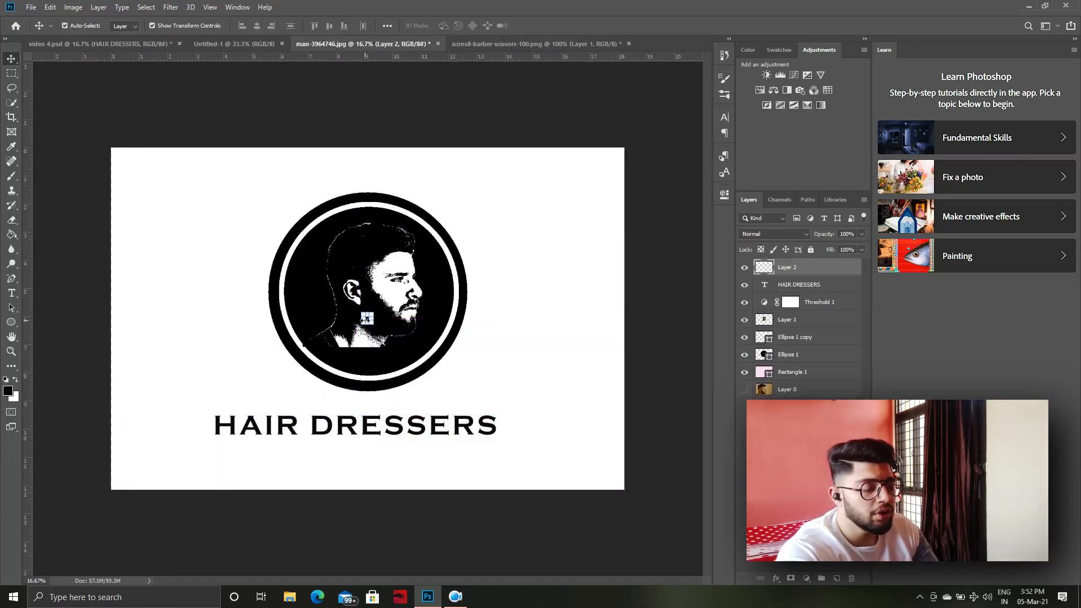
Step: Enlarge the pasted scissors to about 511% and place them just after the end of the "HAIR DRESSERS" text
key(ctrl+t)
drag(373, 313, 533, 423)
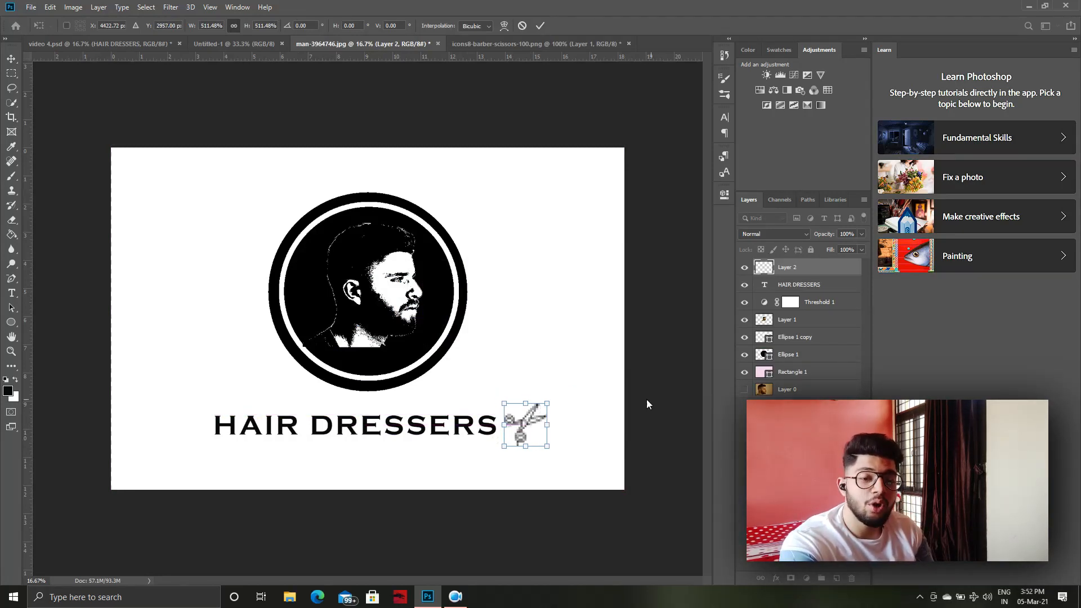
key(Return)
click(674, 399)
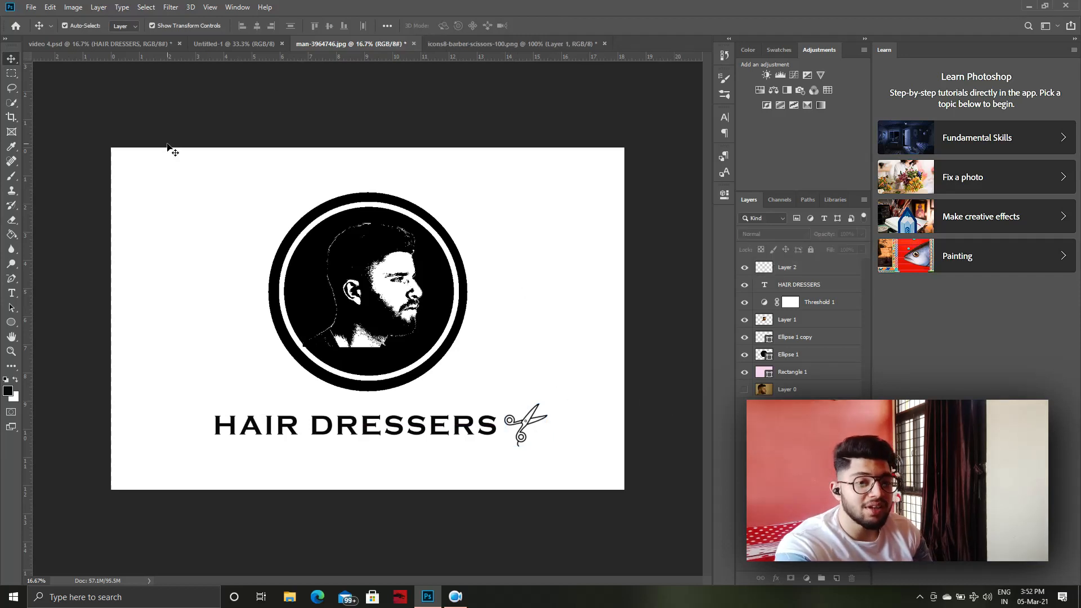
drag(169, 149, 164, 304)
key(ctrl+z)
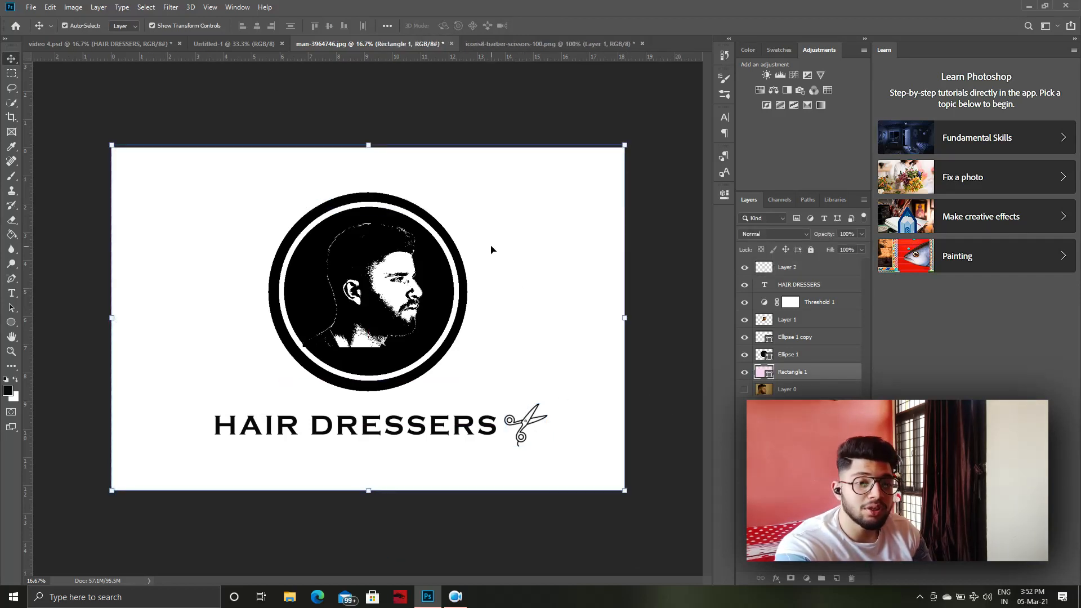